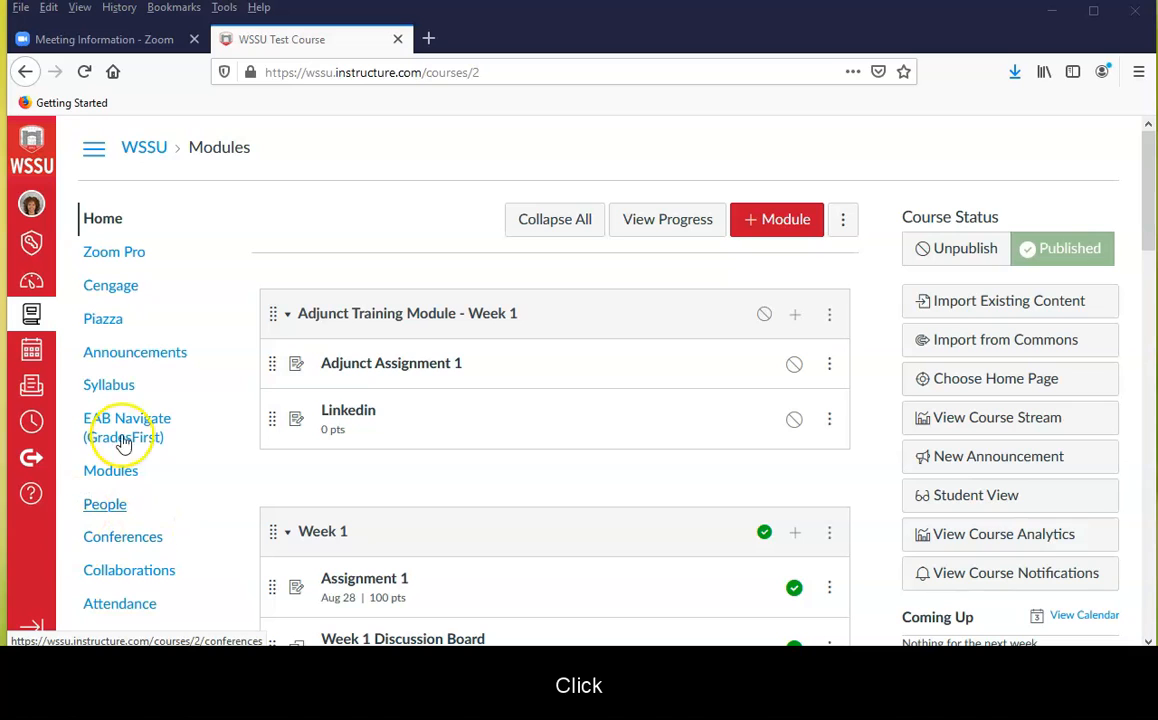
Launch Zoom Pro from the Canvas course and open the details of the "WSSU Test Course - Zoom" meeting
{"action": "left_click", "coordinate": [117, 252]}
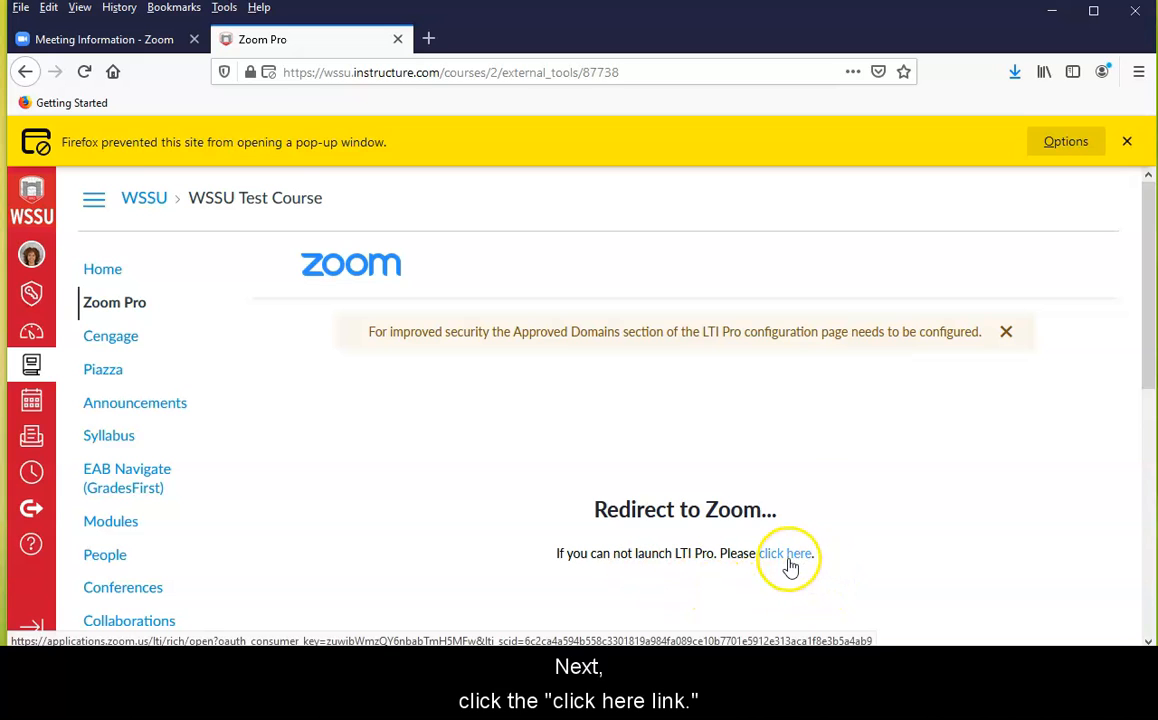
{"action": "left_click", "coordinate": [788, 556]}
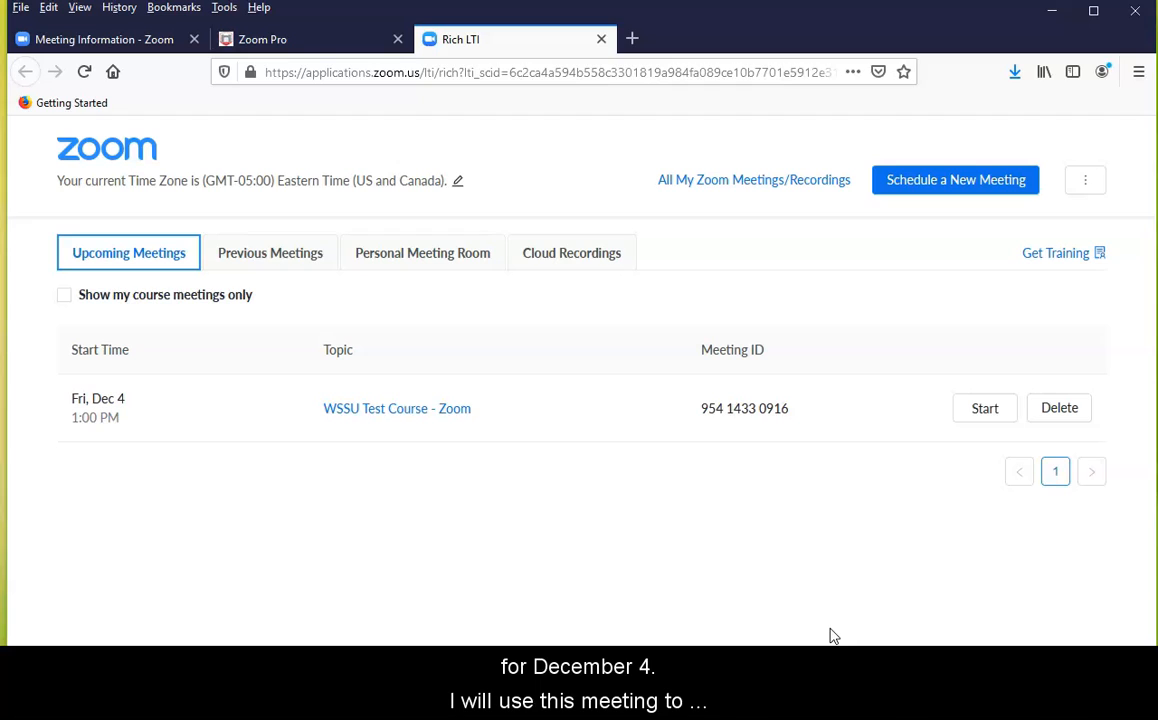
{"action": "left_click", "coordinate": [828, 636]}
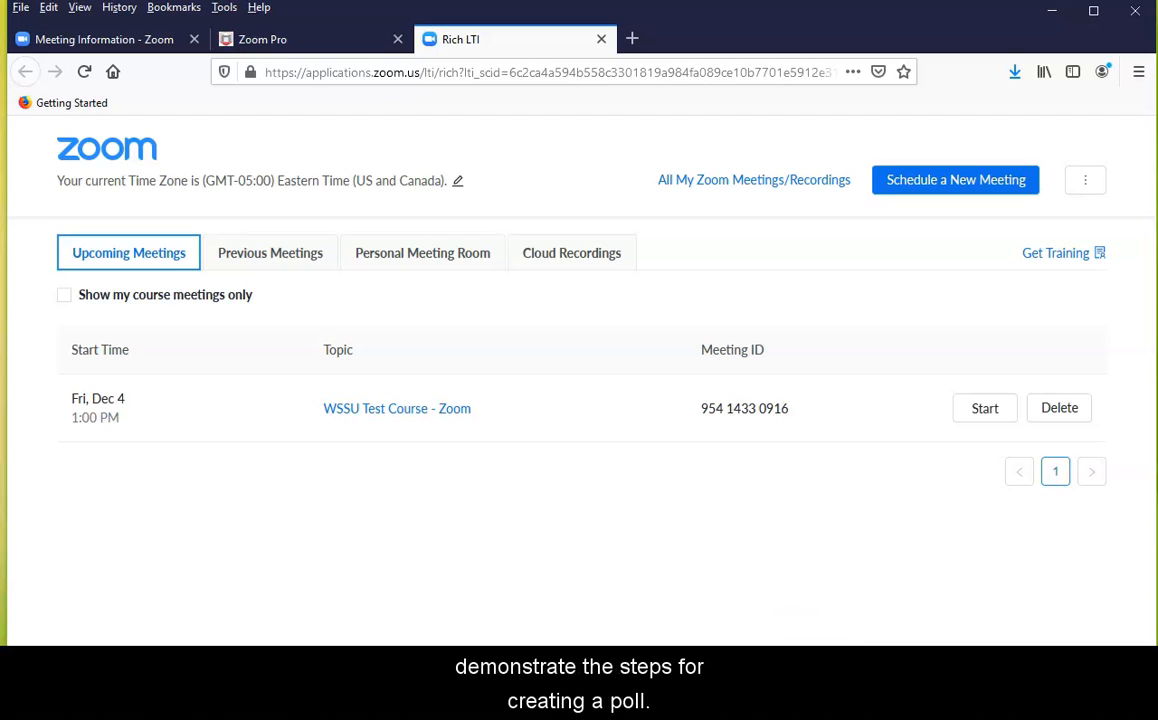
{"action": "left_click", "coordinate": [415, 423]}
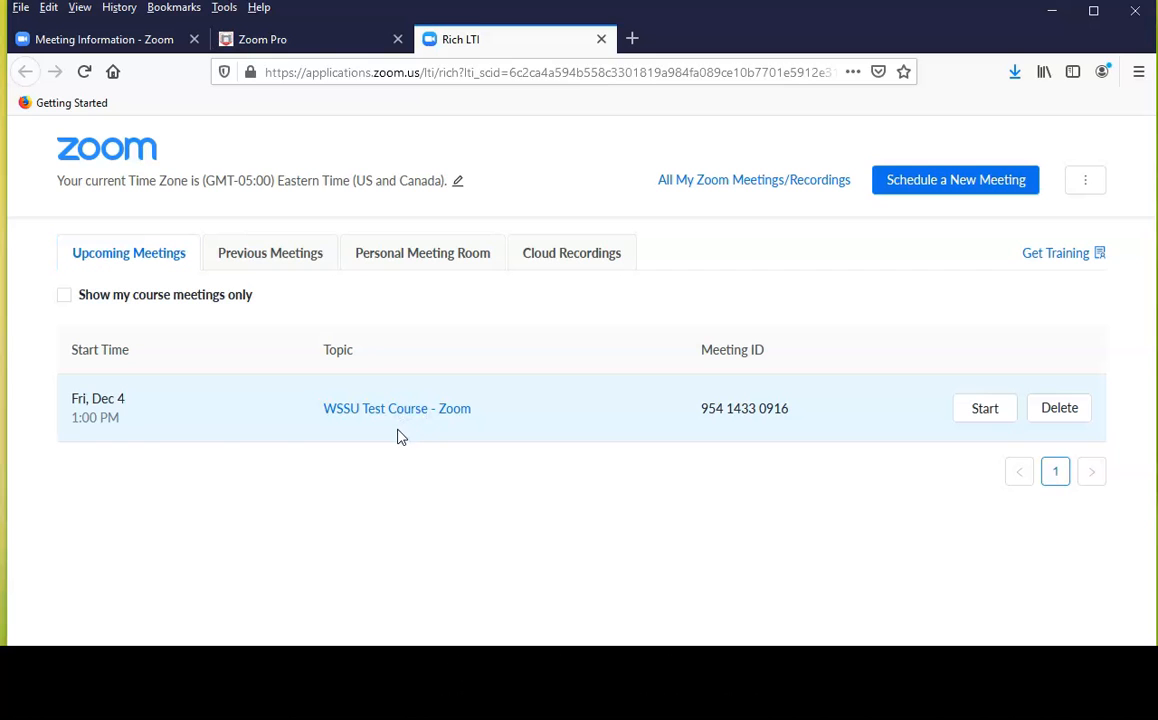
{"action": "left_click", "coordinate": [398, 416]}
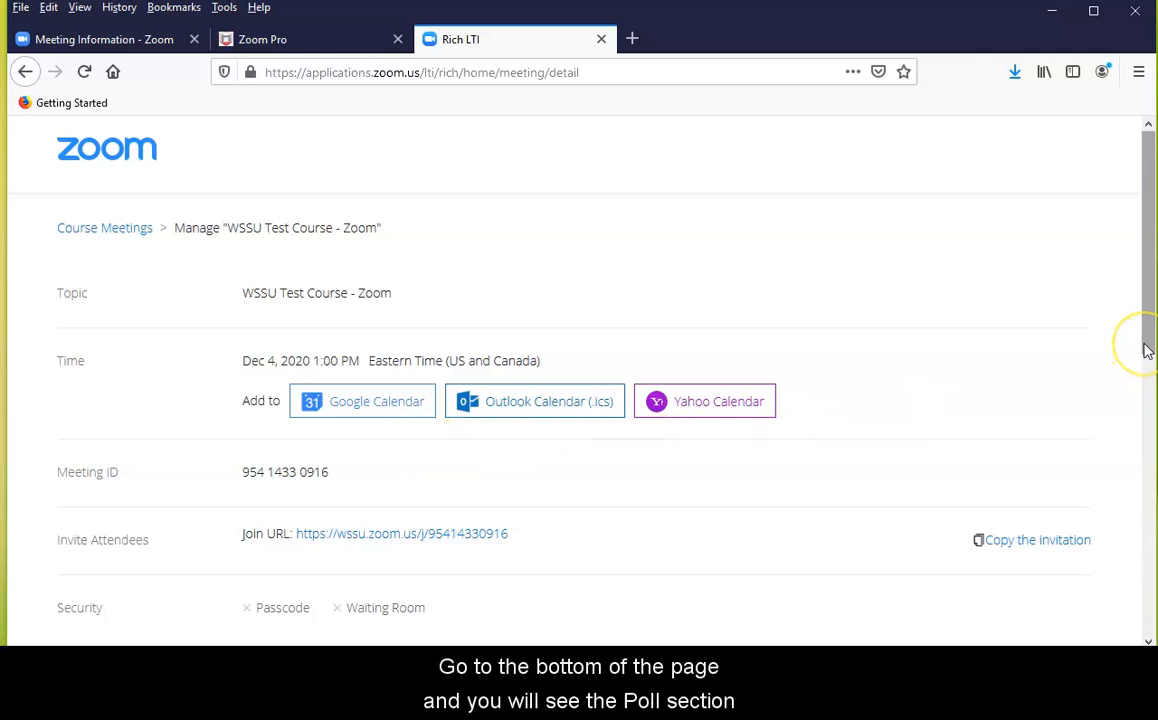
Download the CSV template from the meeting's Poll section and open it in Excel
{"action": "scroll", "coordinate": [1146, 346], "scroll_direction": "down", "scroll_amount": 3}
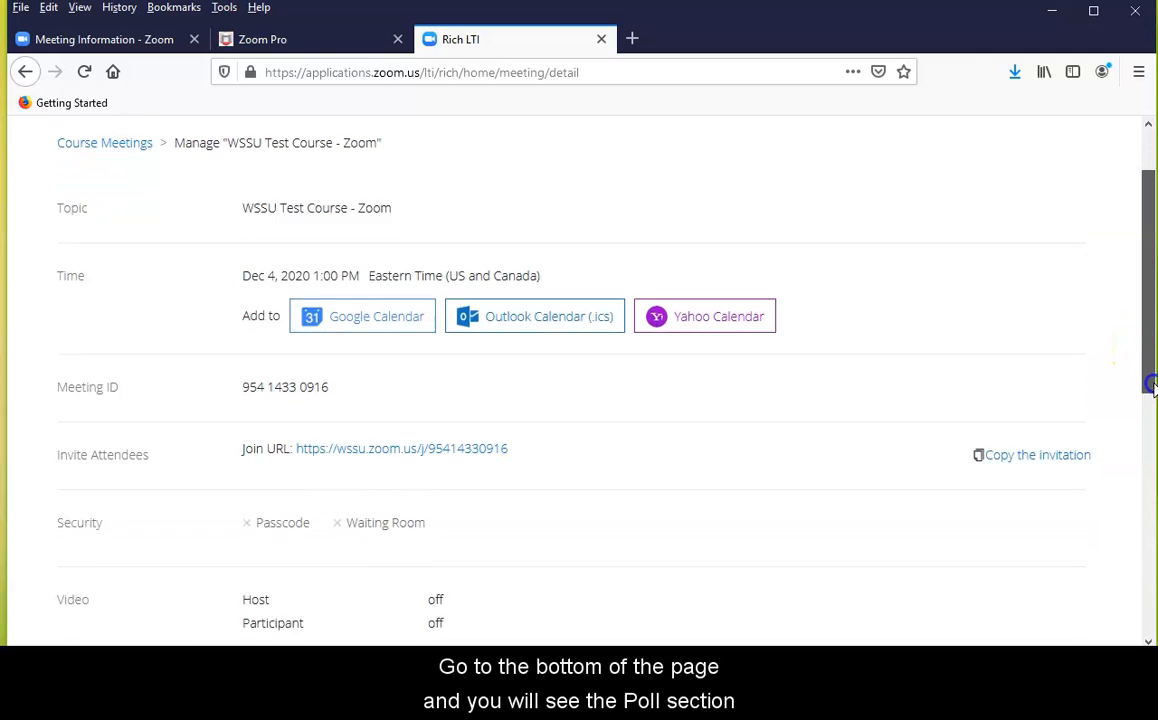
{"action": "scroll", "coordinate": [1145, 468], "scroll_direction": "down", "scroll_amount": 7}
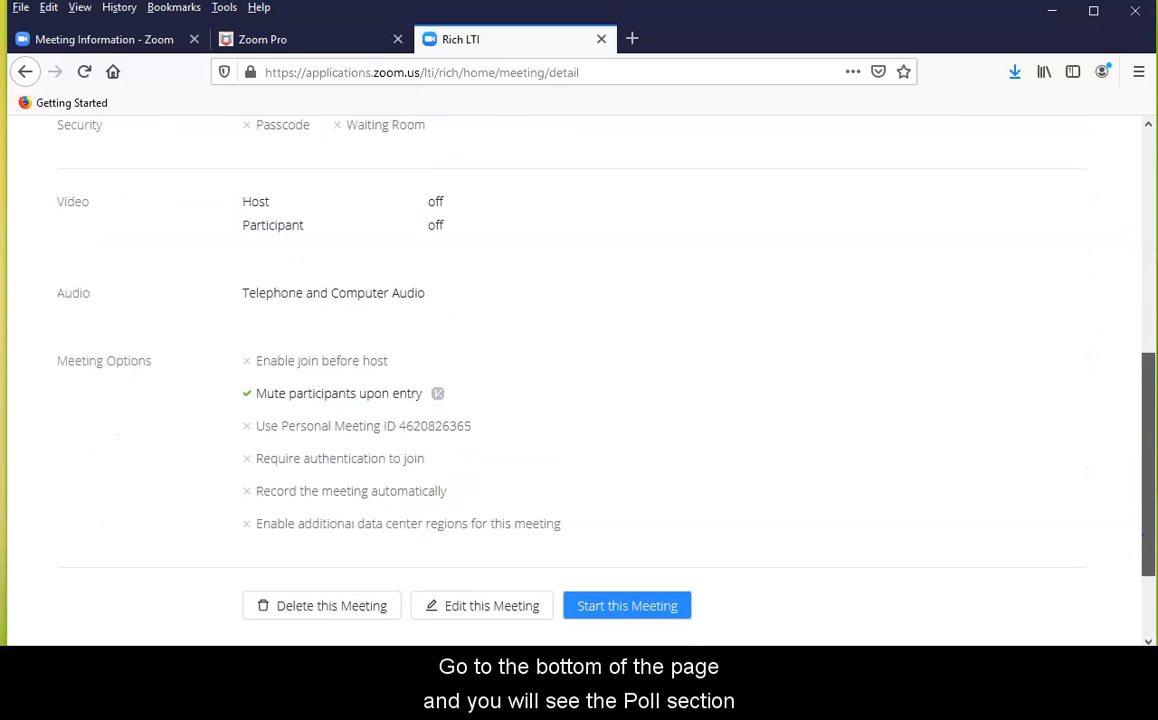
{"action": "scroll", "coordinate": [1145, 480], "scroll_direction": "down", "scroll_amount": 1}
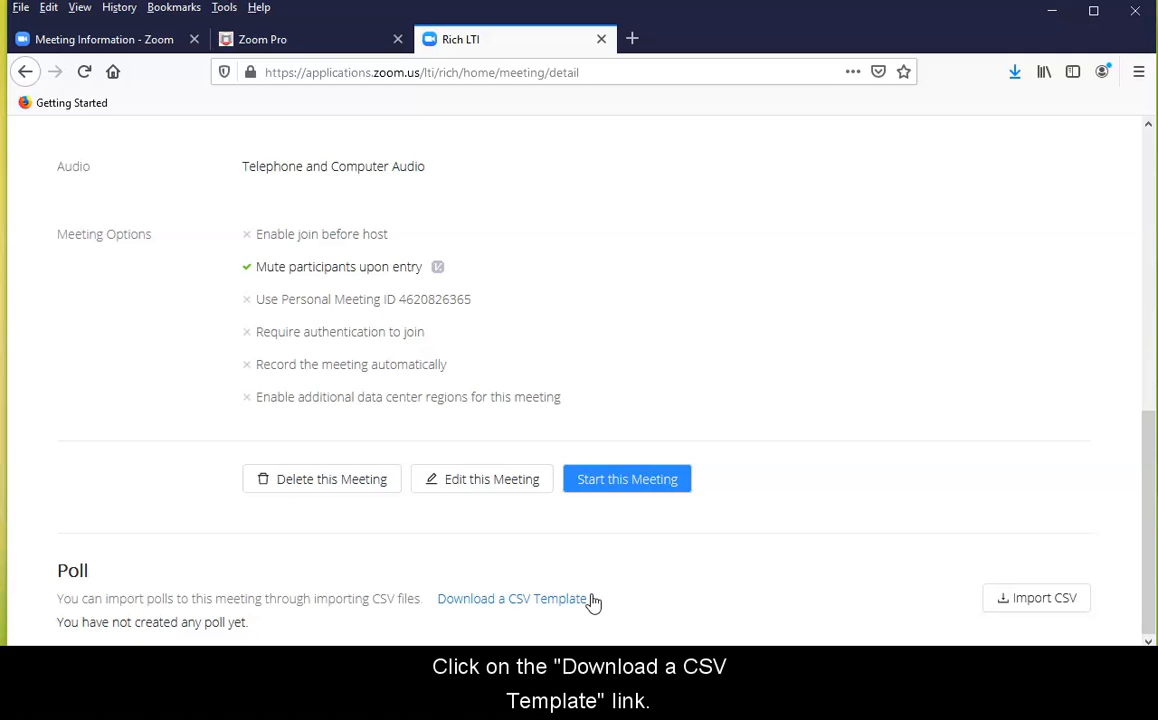
{"action": "left_click", "coordinate": [574, 609]}
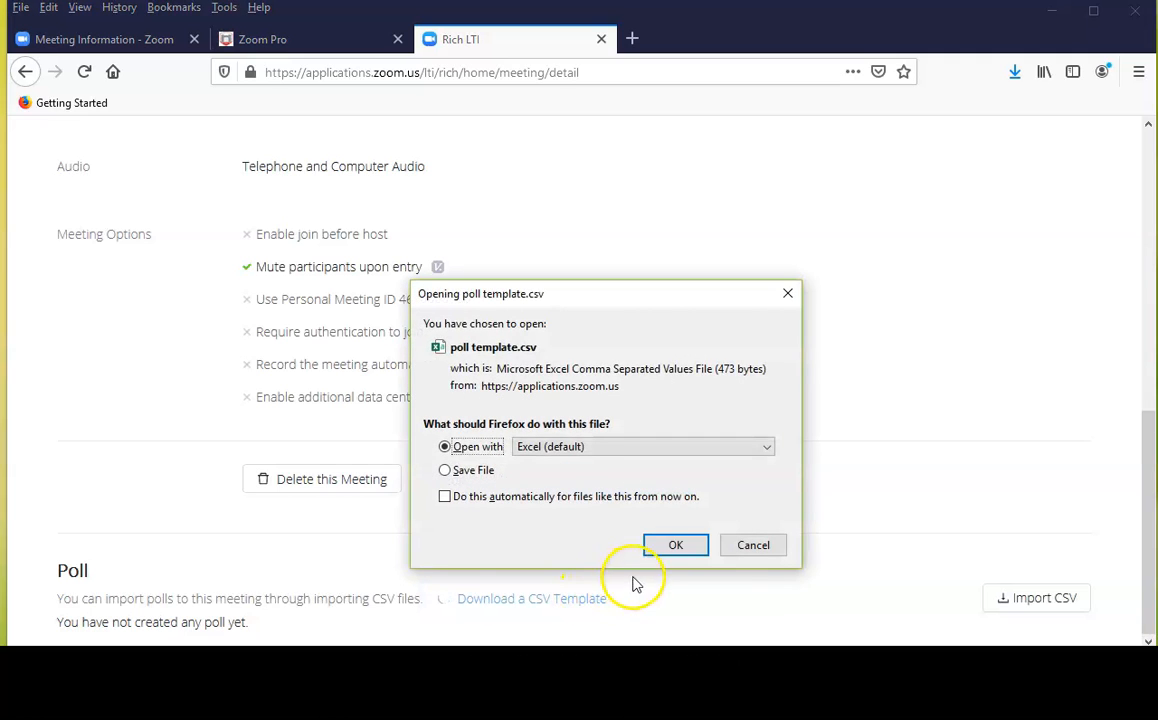
{"action": "left_click", "coordinate": [672, 547]}
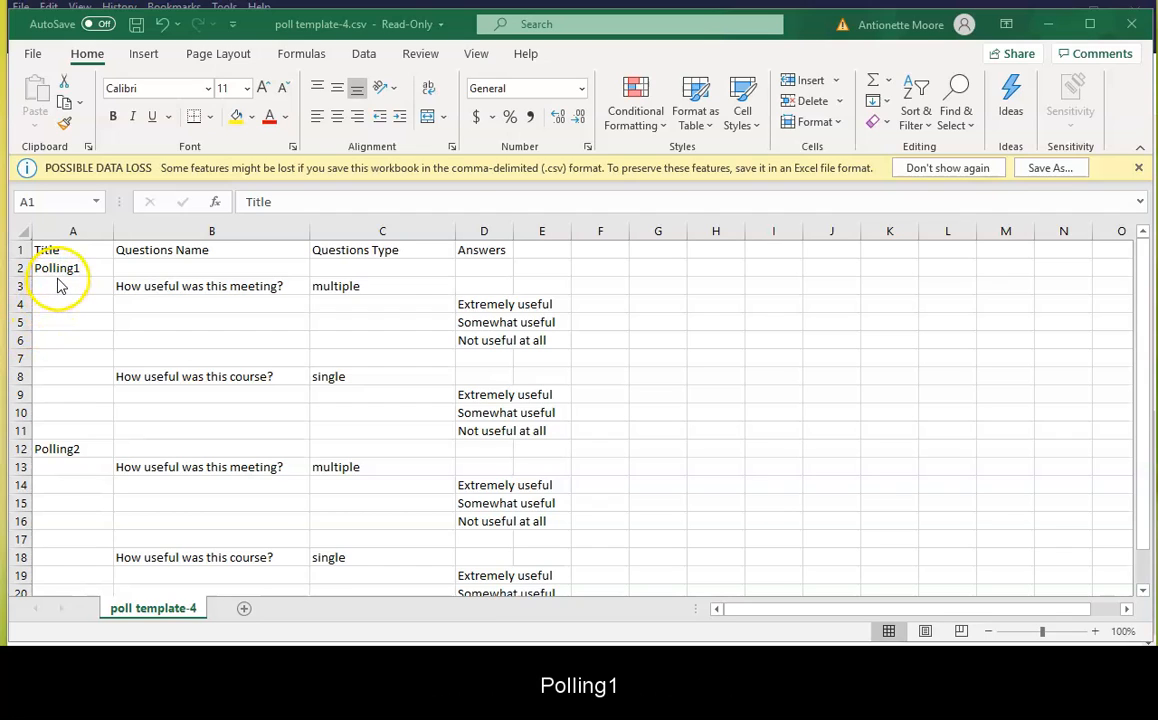
Clear the whole Polling2 block, from its title in row 12 through its last answers, from the poll template
{"action": "left_click", "coordinate": [58, 449]}
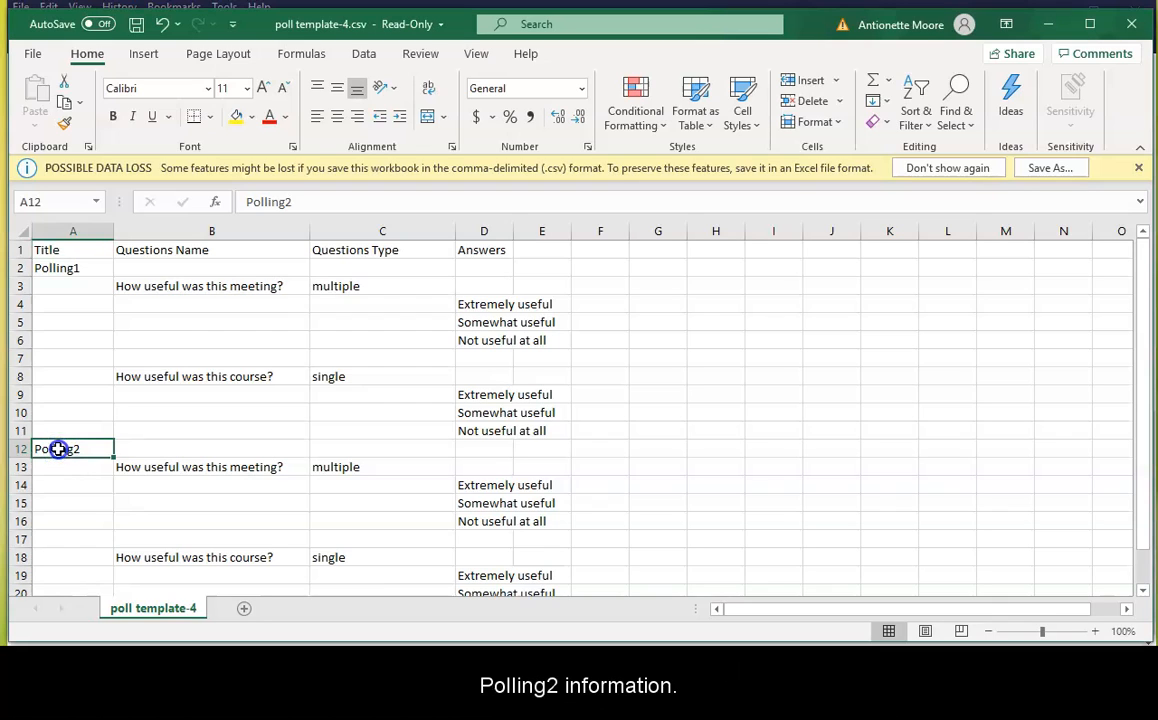
{"action": "left_click_drag", "start_coordinate": [52, 447], "coordinate": [551, 581]}
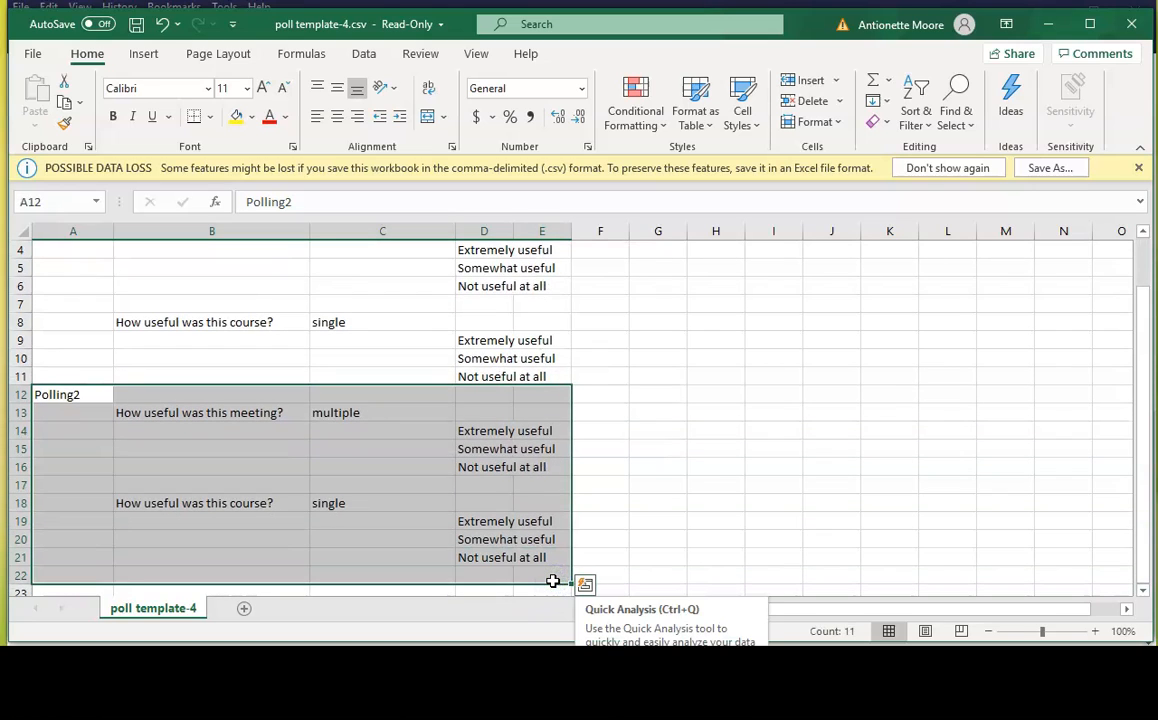
{"action": "key", "text": "Delete"}
{"action": "left_click", "coordinate": [175, 411]}
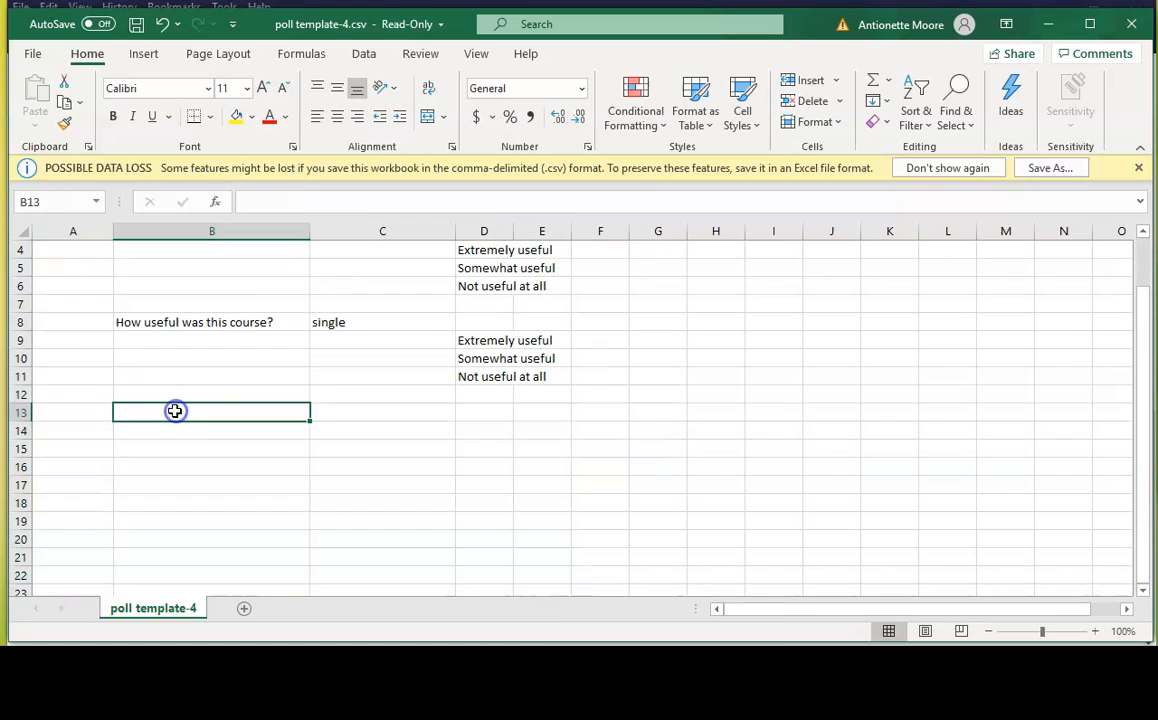
{"action": "scroll", "coordinate": [236, 404], "scroll_direction": "up", "scroll_amount": 1}
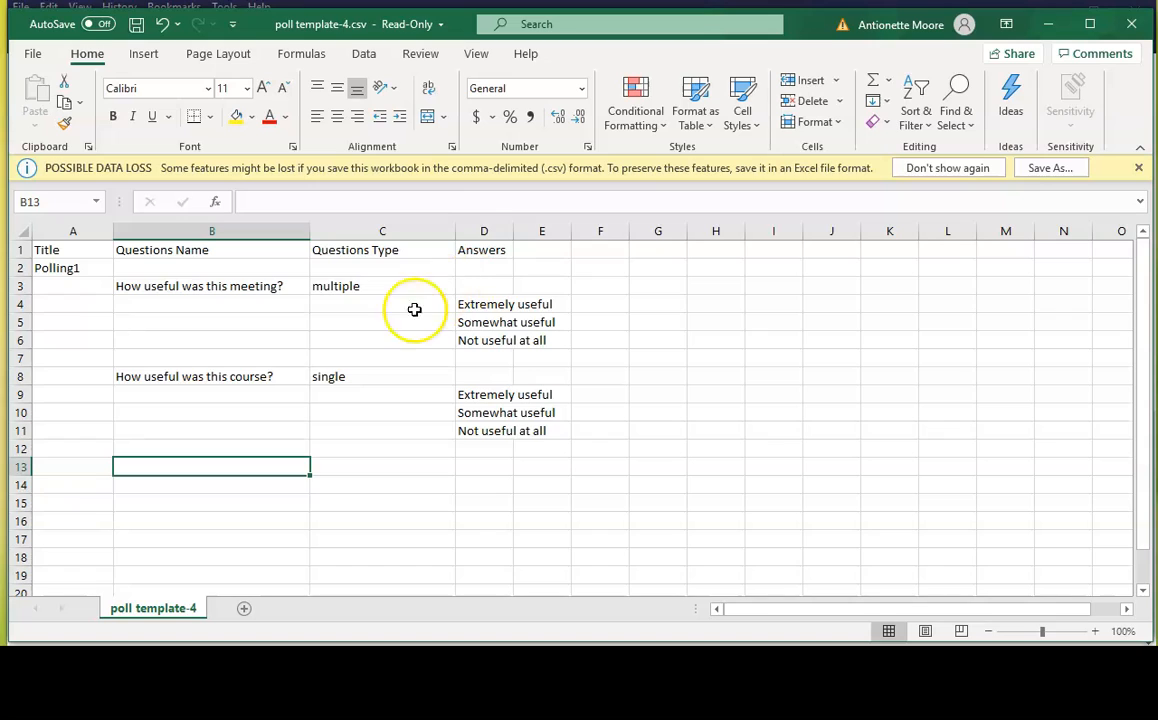
Examine the names, types and answers of the two sample questions under Polling1
{"action": "left_click", "coordinate": [202, 286]}
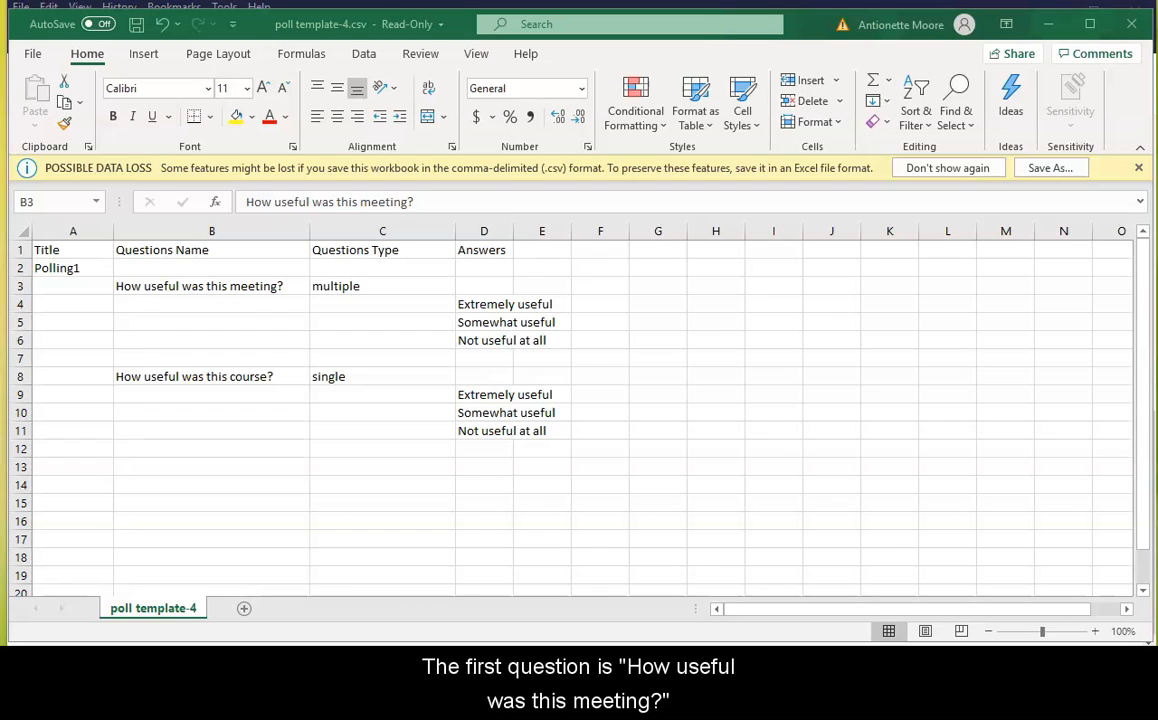
{"action": "left_click", "coordinate": [221, 283]}
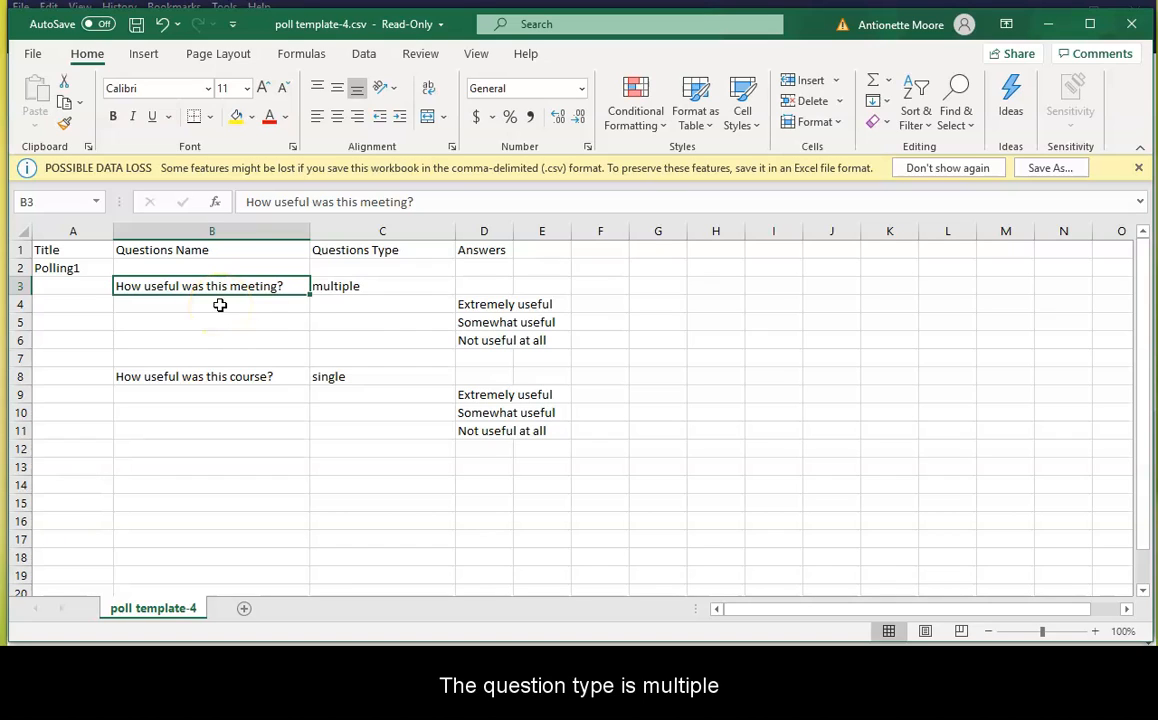
{"action": "left_click", "coordinate": [333, 288]}
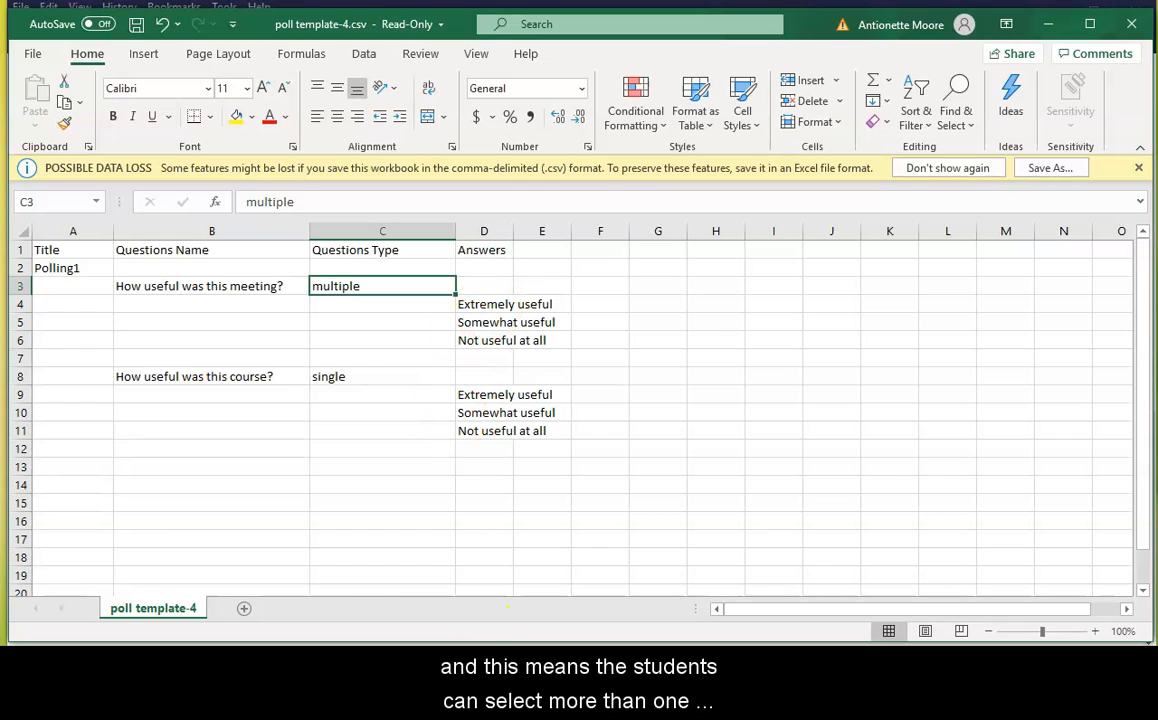
{"action": "left_click", "coordinate": [494, 305]}
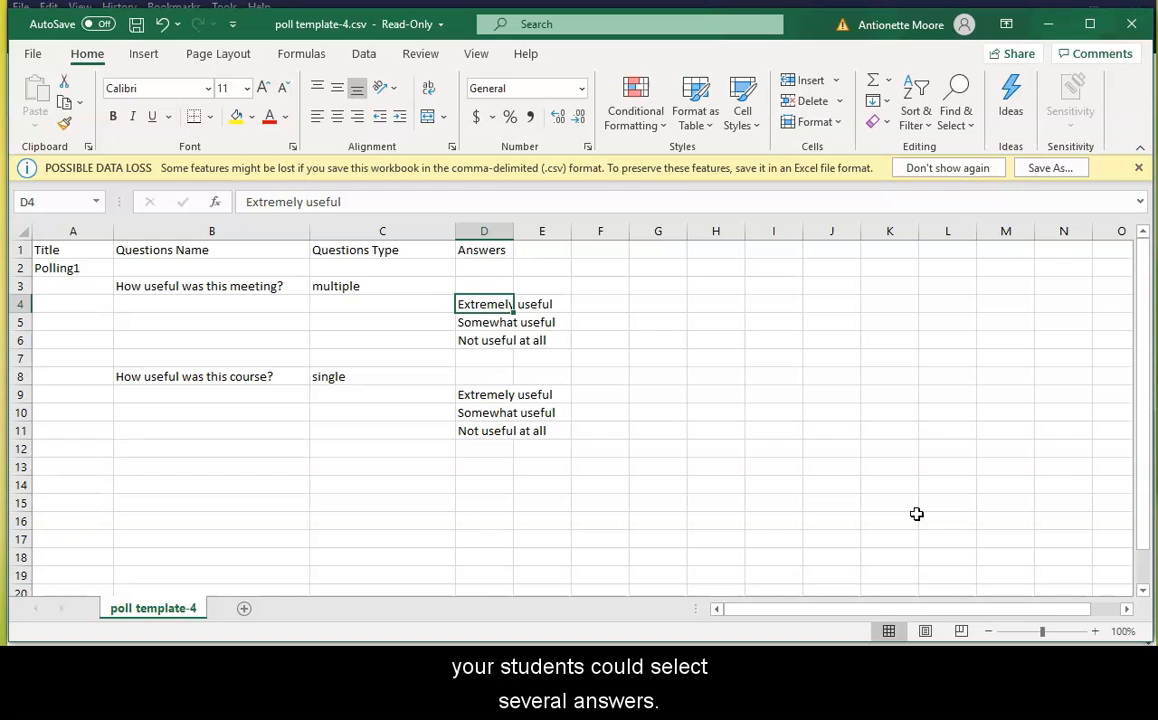
{"action": "left_click", "coordinate": [226, 378]}
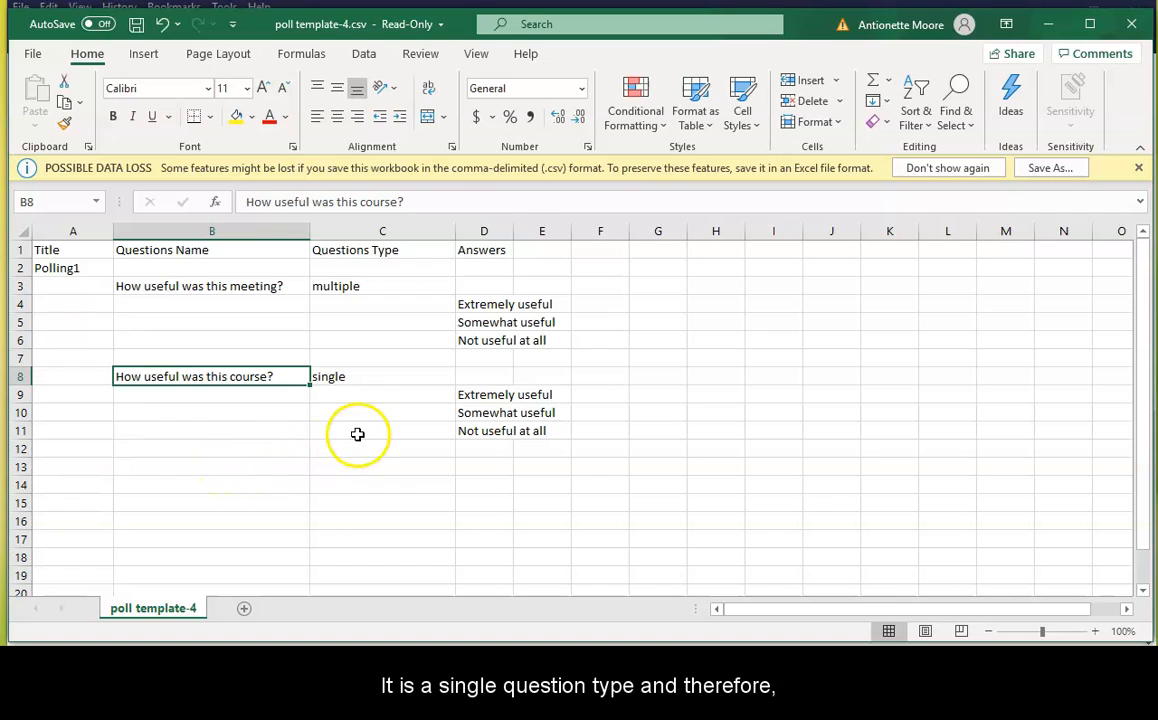
{"action": "left_click", "coordinate": [350, 377]}
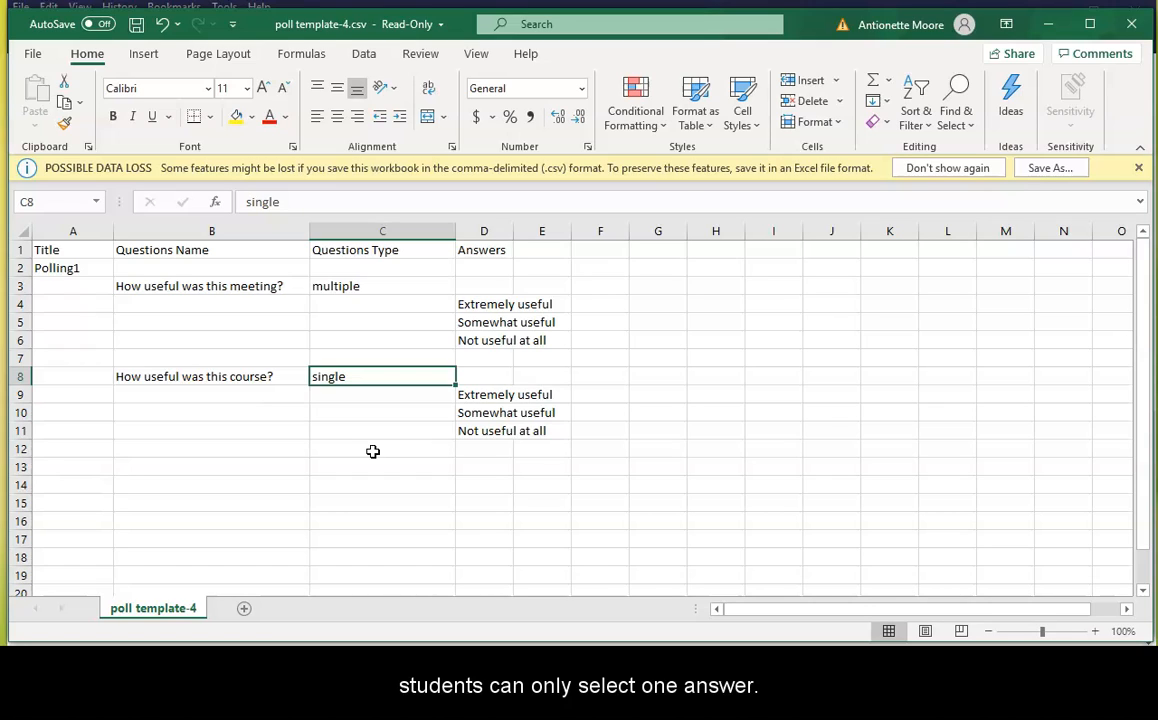
{"action": "left_click", "coordinate": [502, 396]}
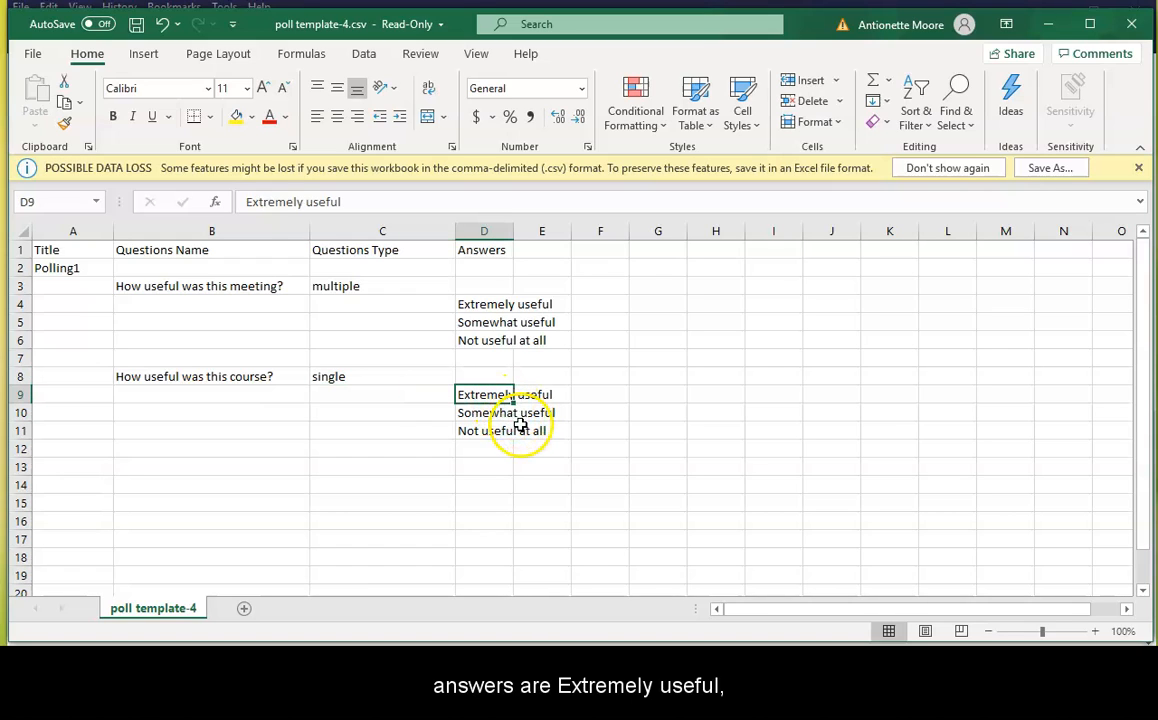
Widen the Answers column slightly and add the question "What is the course id?" with type "single" in row 13
{"action": "left_click_drag", "start_coordinate": [517, 232], "coordinate": [526, 236]}
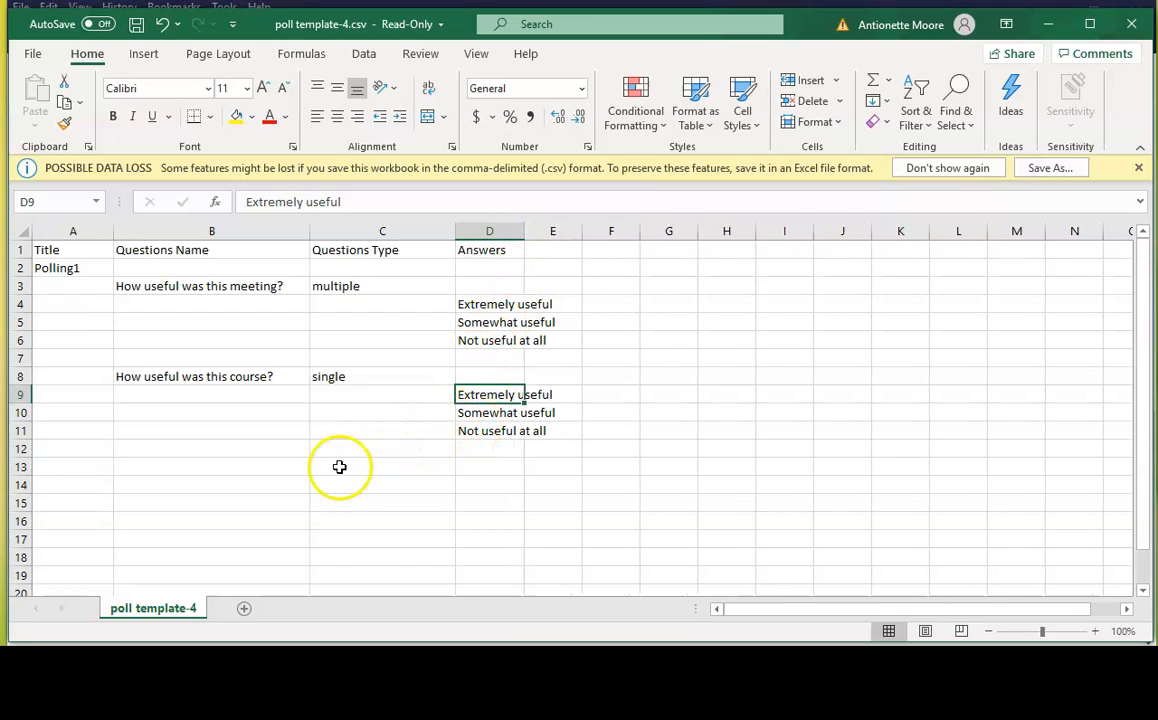
{"action": "left_click", "coordinate": [161, 467]}
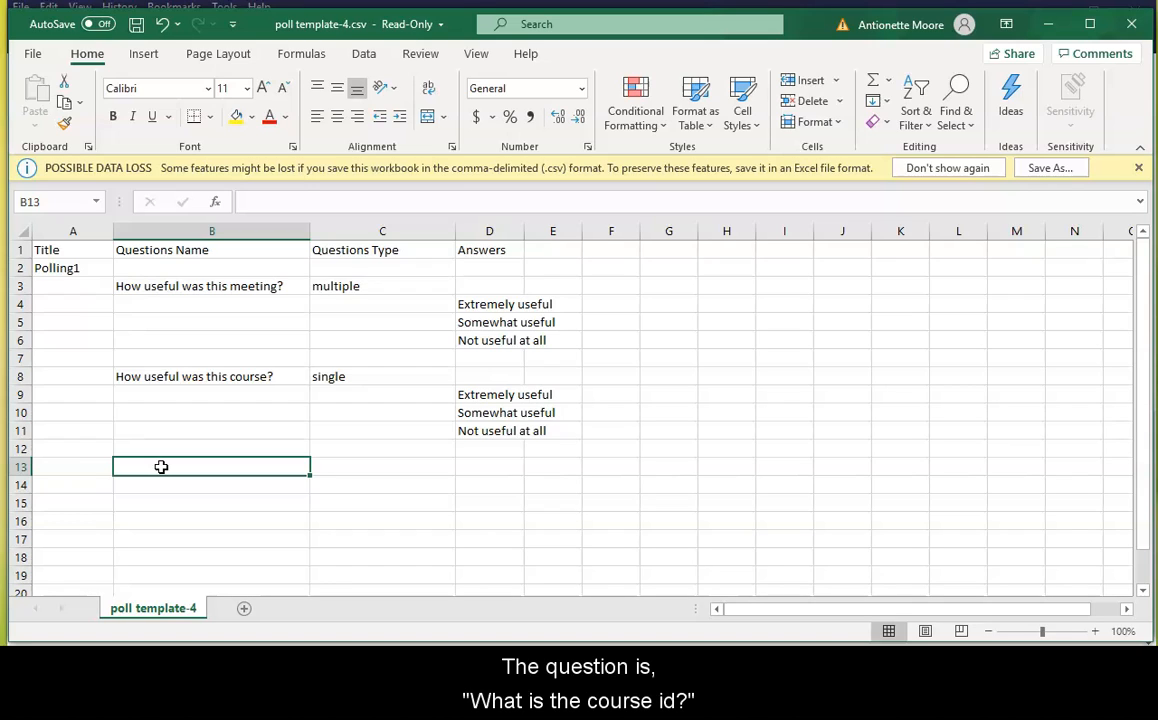
{"action": "type", "text": "W"}
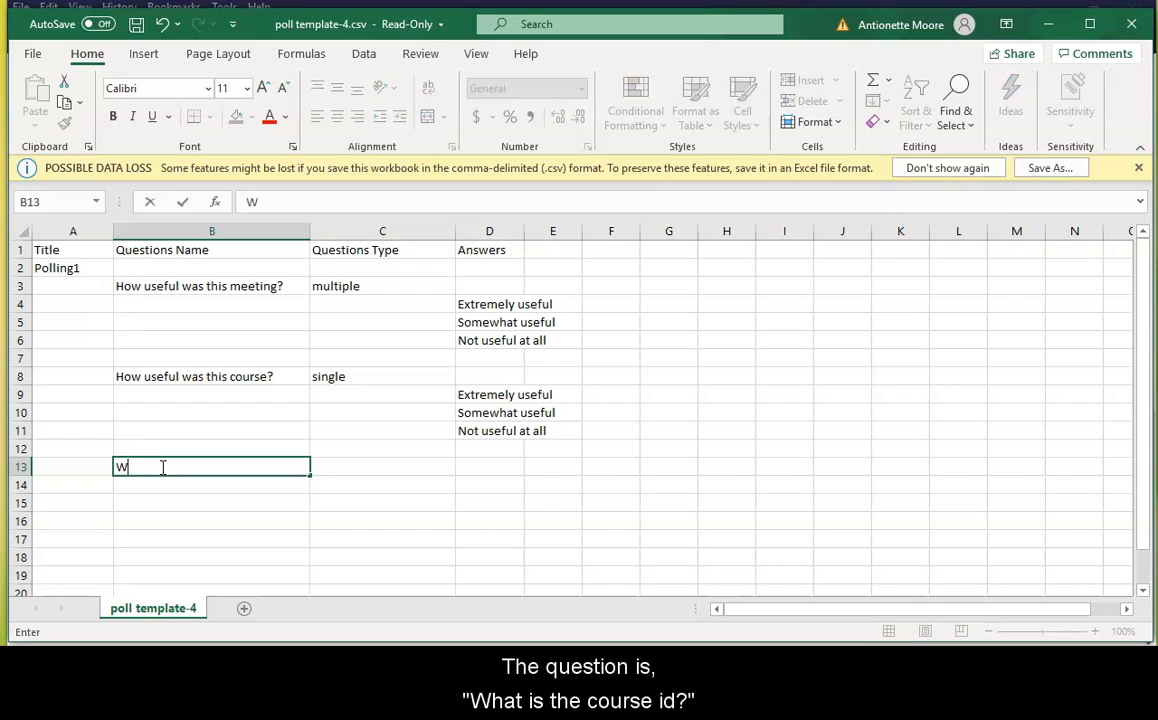
{"action": "type", "text": "hat is the course id?"}
{"action": "key", "text": "Tab"}
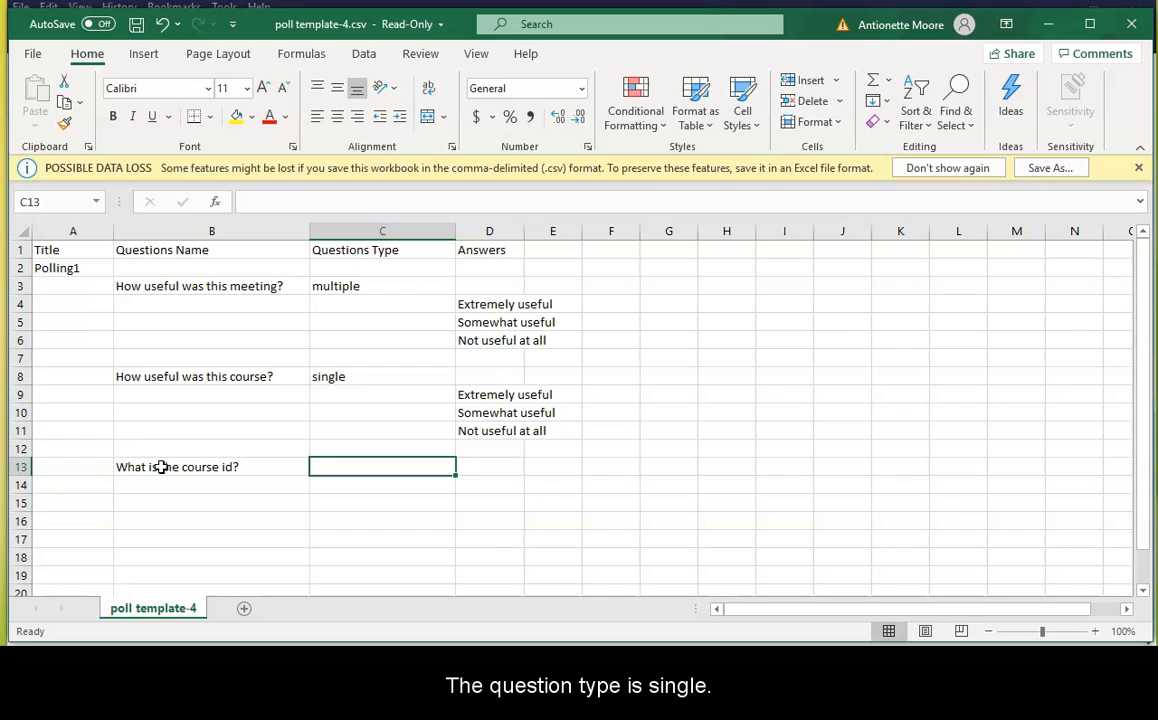
{"action": "type", "text": "single"}
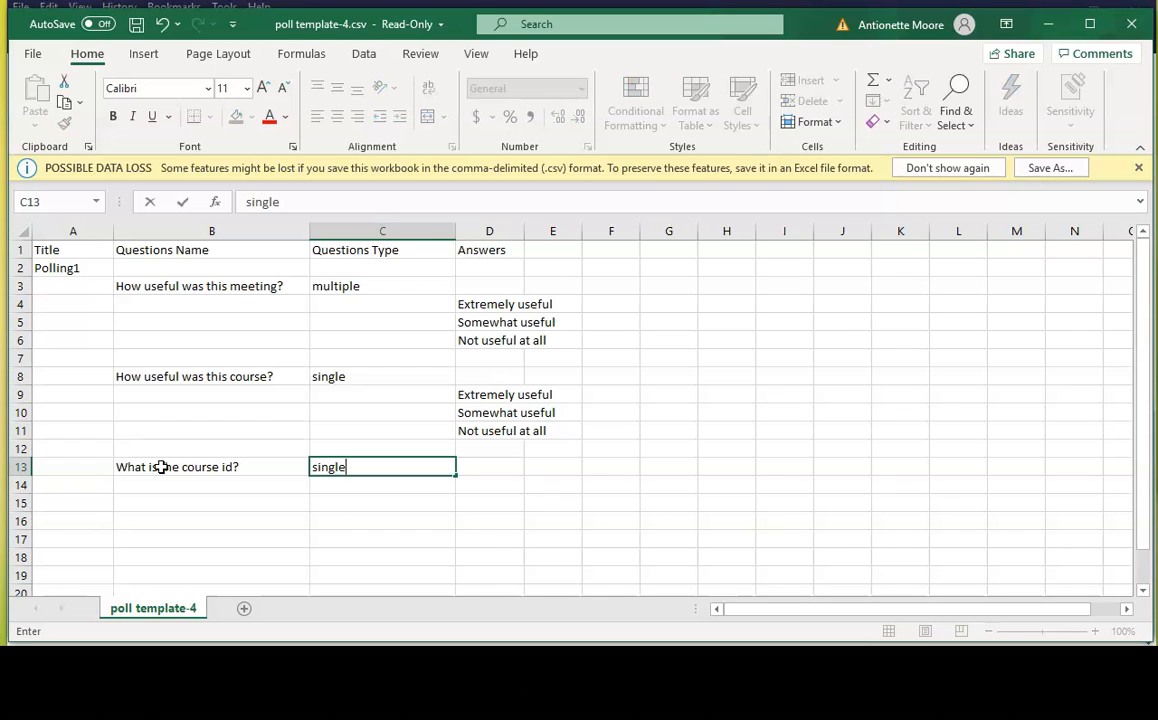
{"action": "key", "text": "Tab"}
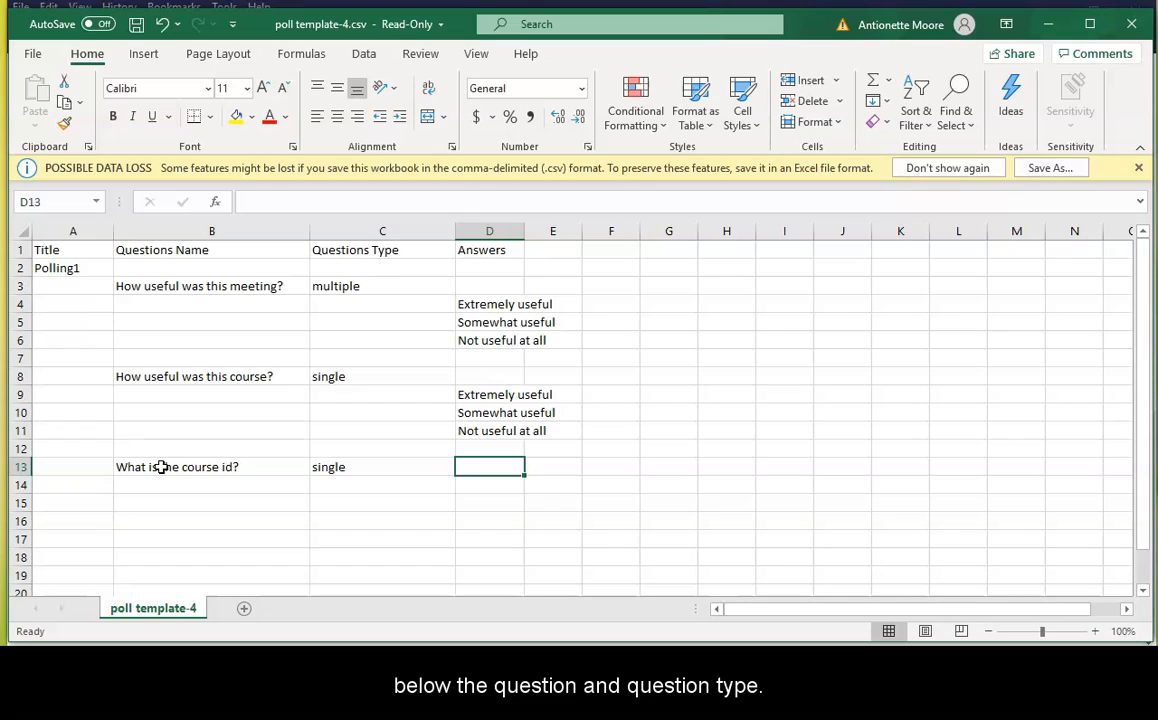
Enter the answers CITI100, CITI101 and CITI102 in D14 to D16, below the new course id question
{"action": "key", "text": "Down"}
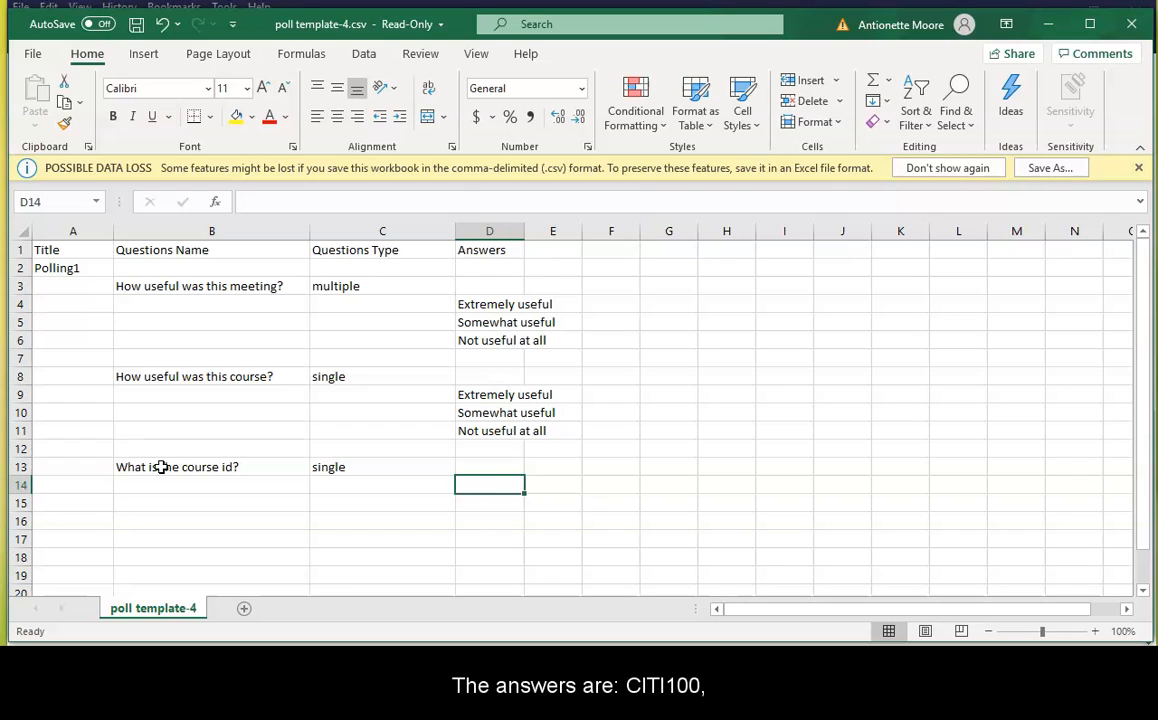
{"action": "type", "text": "CITI100"}
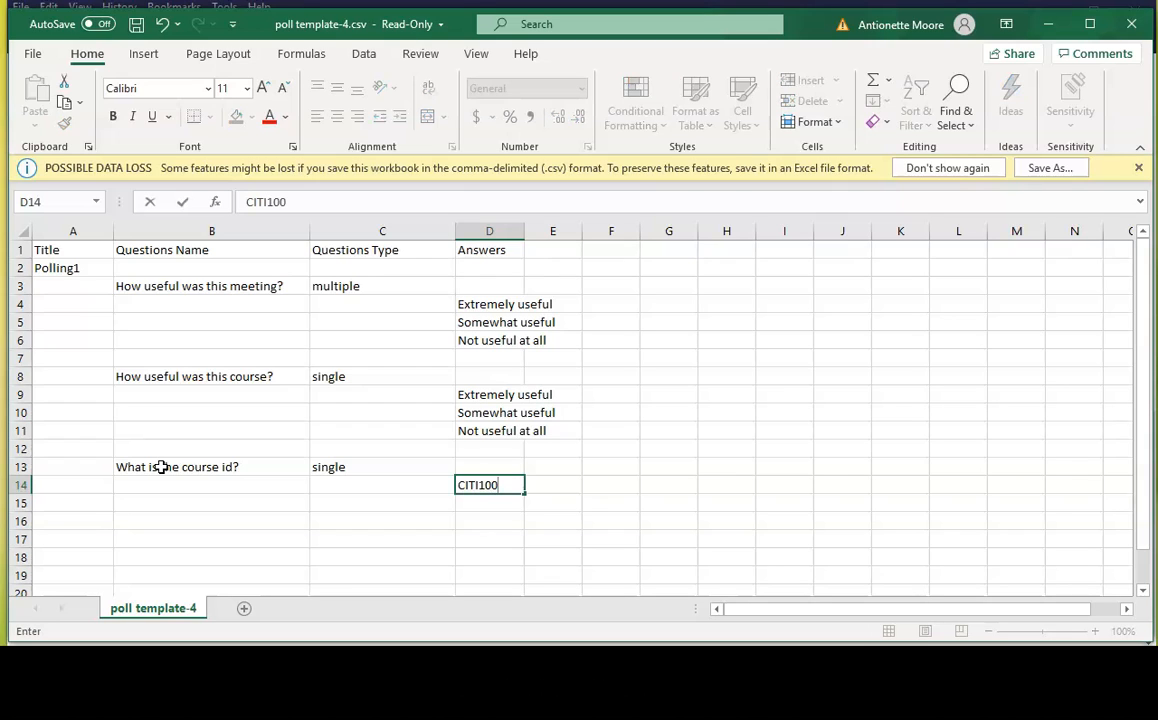
{"action": "key", "text": "Return"}
{"action": "type", "text": "CITI101"}
{"action": "key", "text": "Return"}
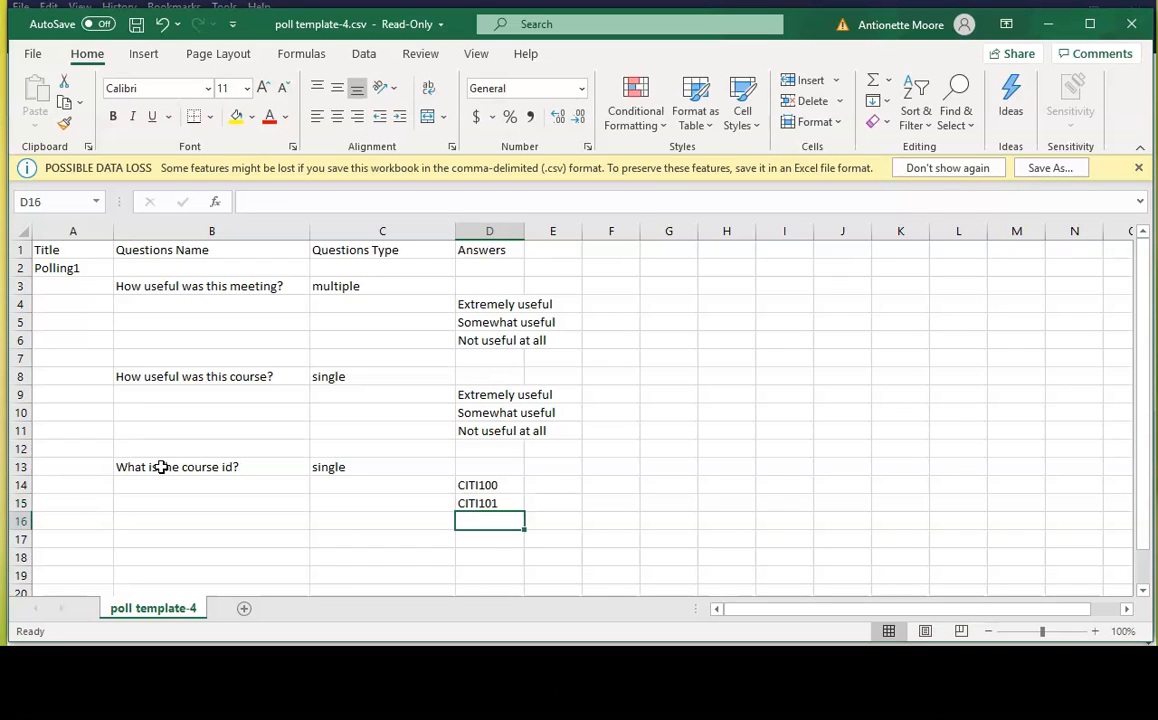
{"action": "type", "text": "CITI102"}
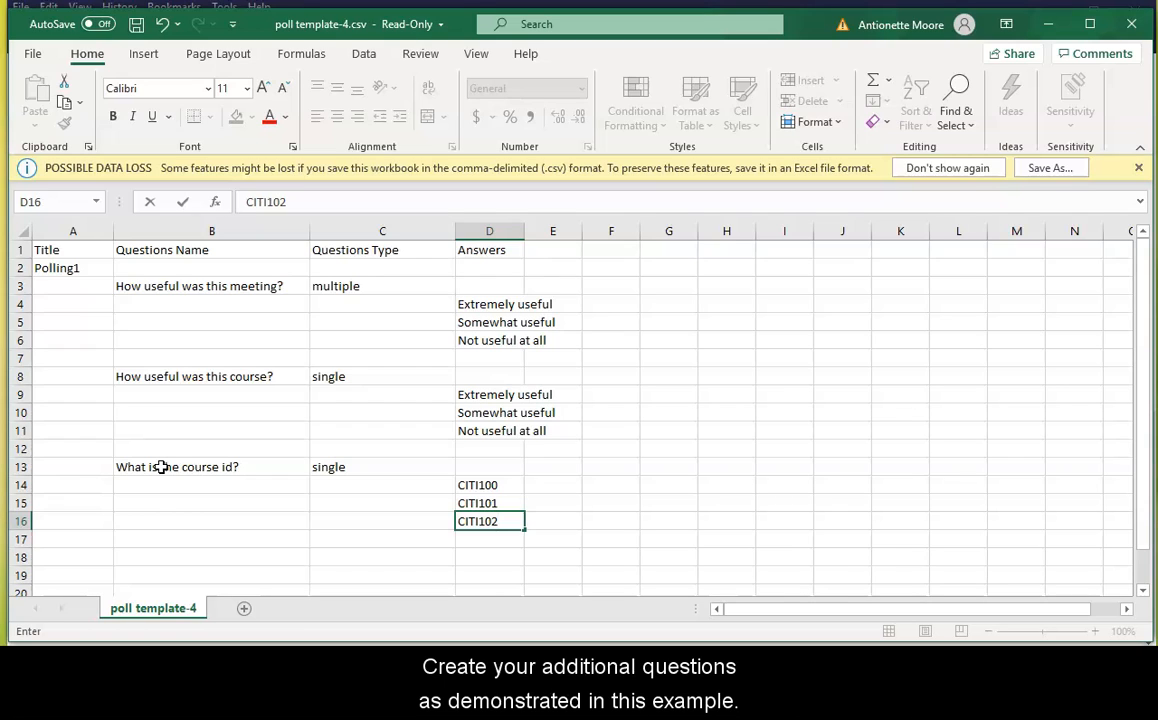
{"action": "left_click", "coordinate": [144, 557]}
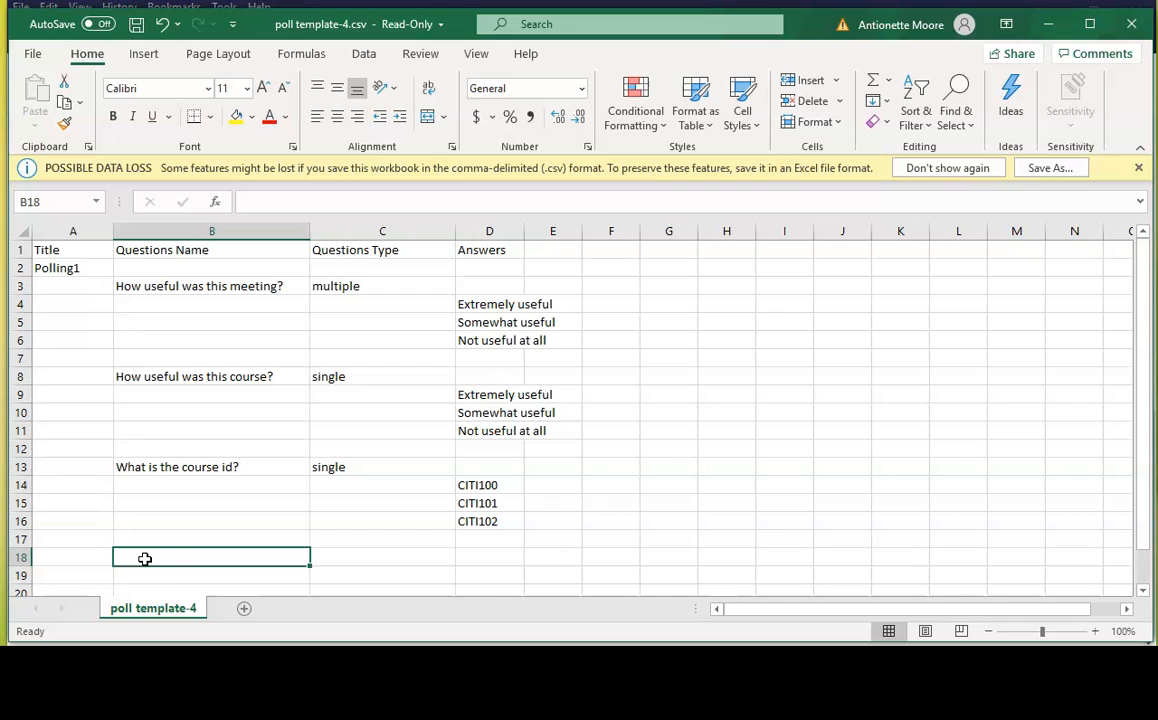
Save the edited poll template to the Desktop as "Zoom Pro Poll" in CSV (Comma delimited) format
{"action": "left_click", "coordinate": [35, 55]}
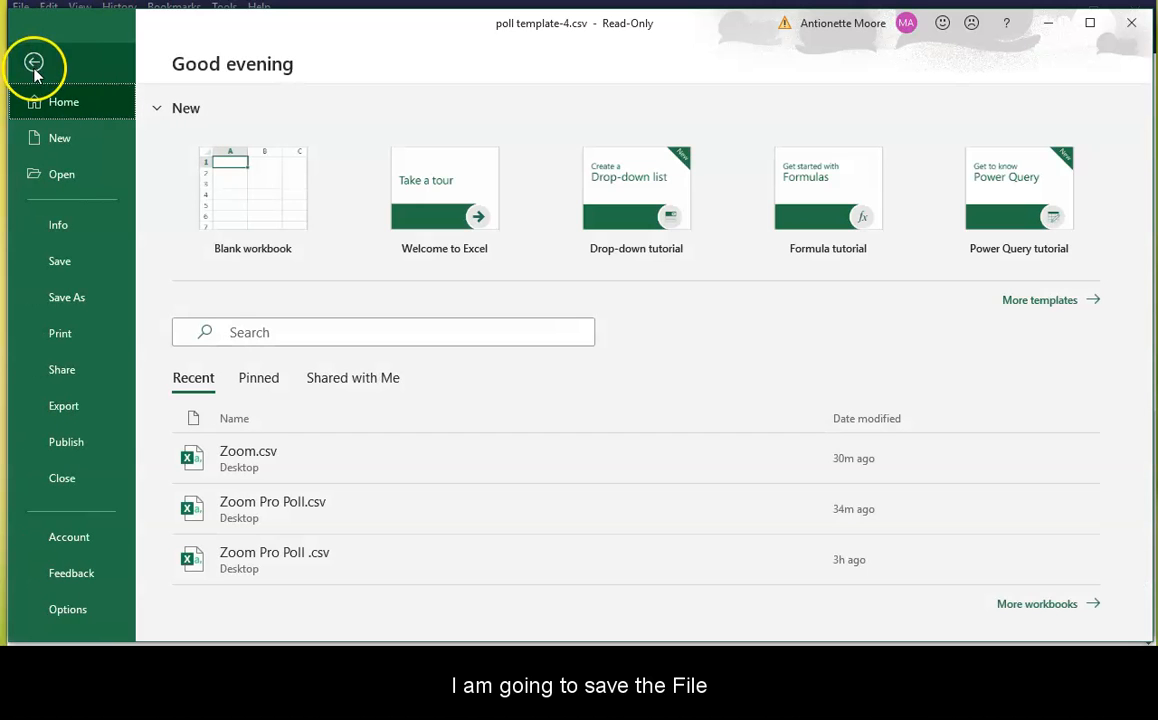
{"action": "left_click", "coordinate": [66, 298]}
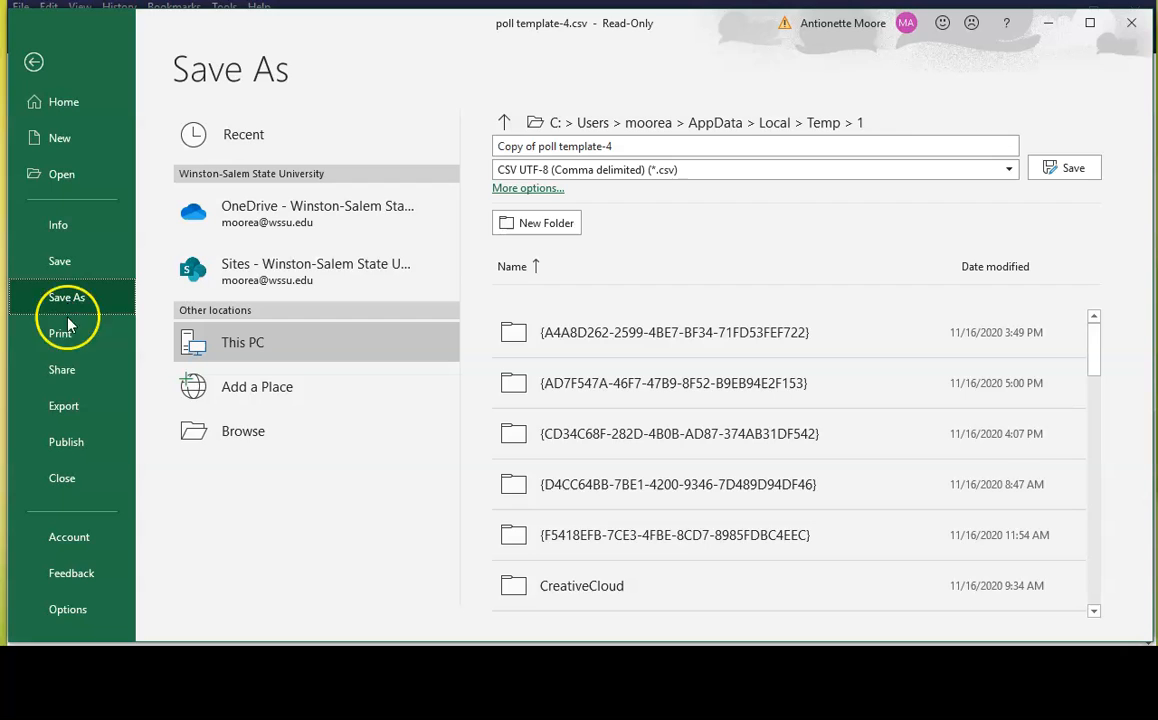
{"action": "left_click", "coordinate": [229, 431]}
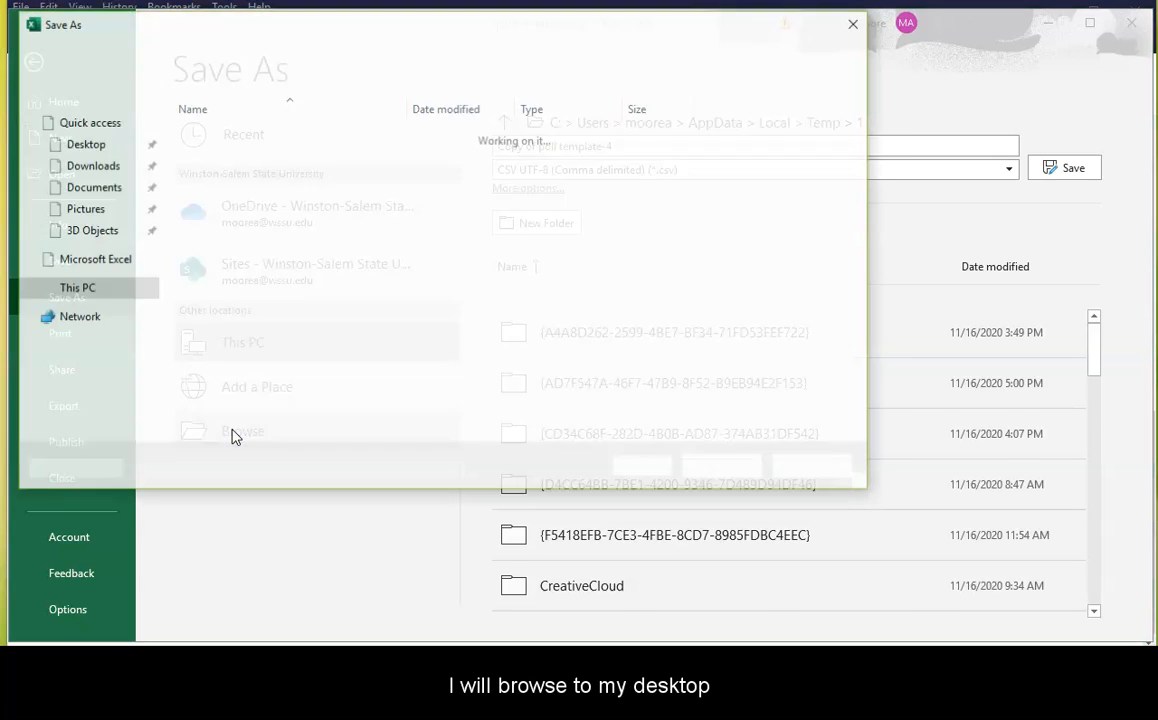
{"action": "left_click", "coordinate": [84, 158]}
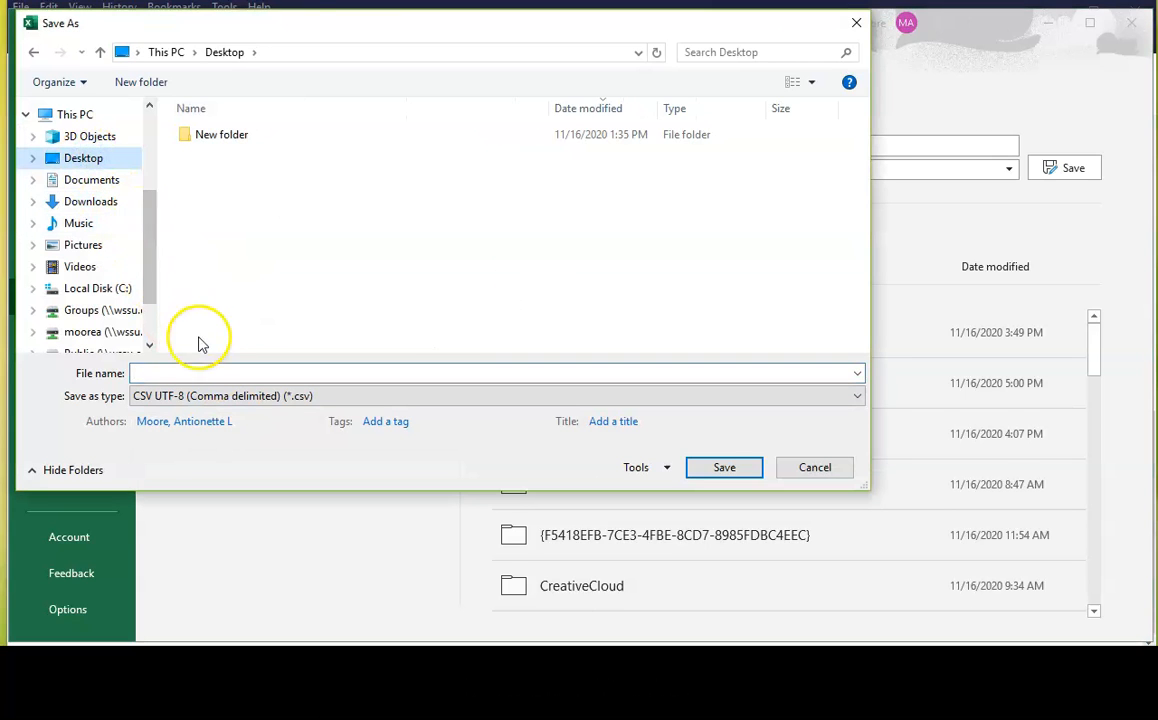
{"action": "left_click", "coordinate": [167, 371]}
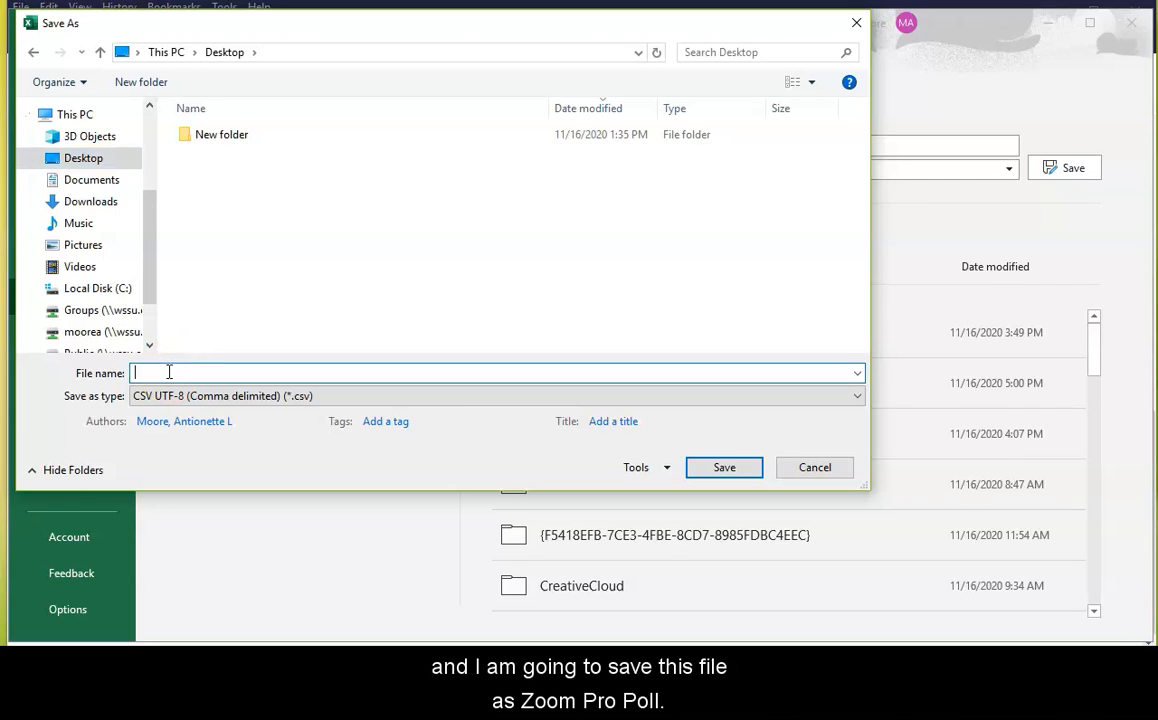
{"action": "type", "text": "Zoom Pro Poll"}
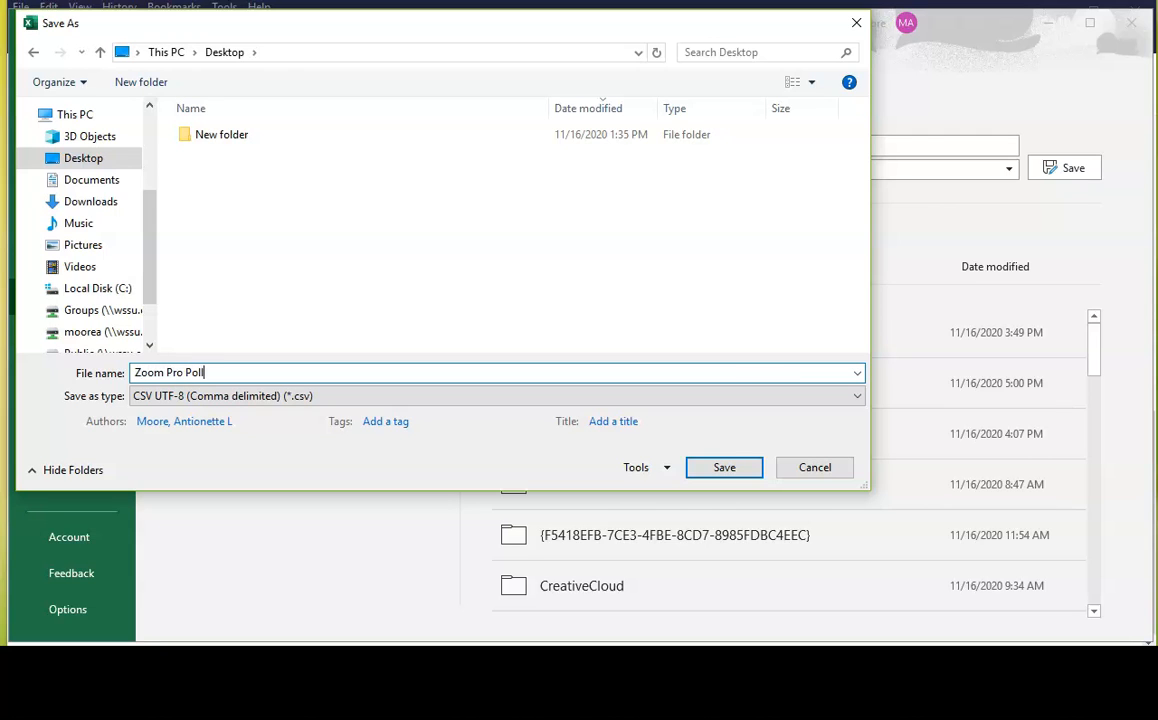
{"action": "left_click", "coordinate": [219, 400]}
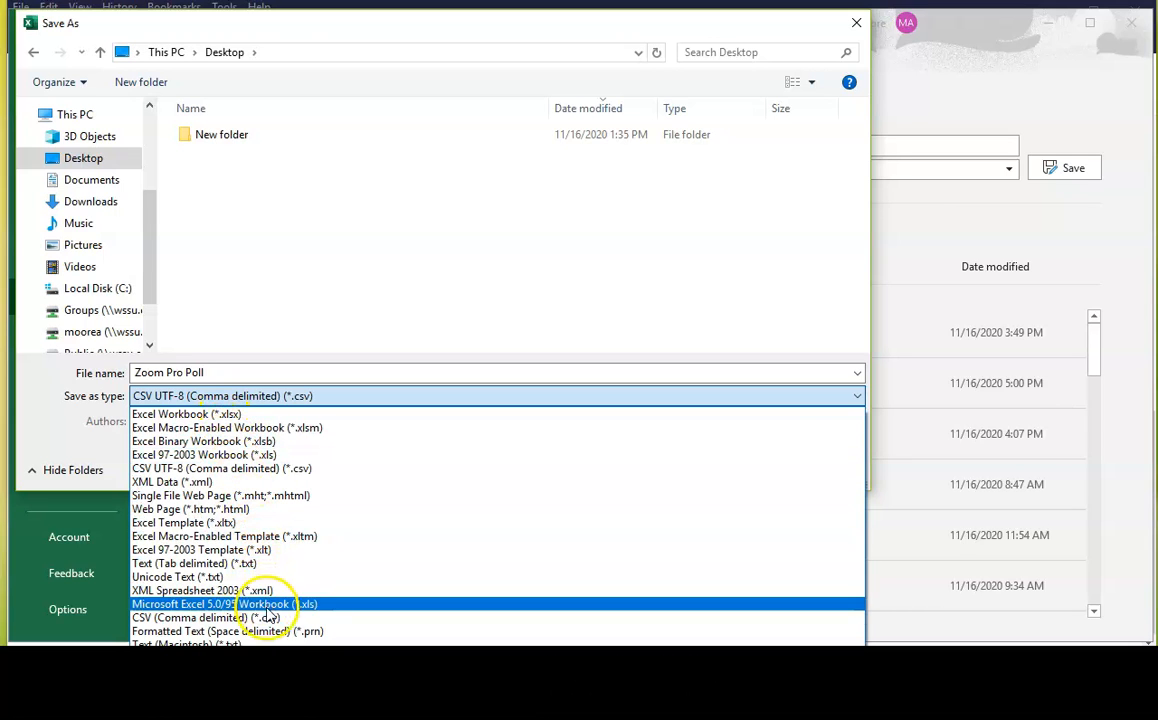
{"action": "left_click", "coordinate": [325, 619]}
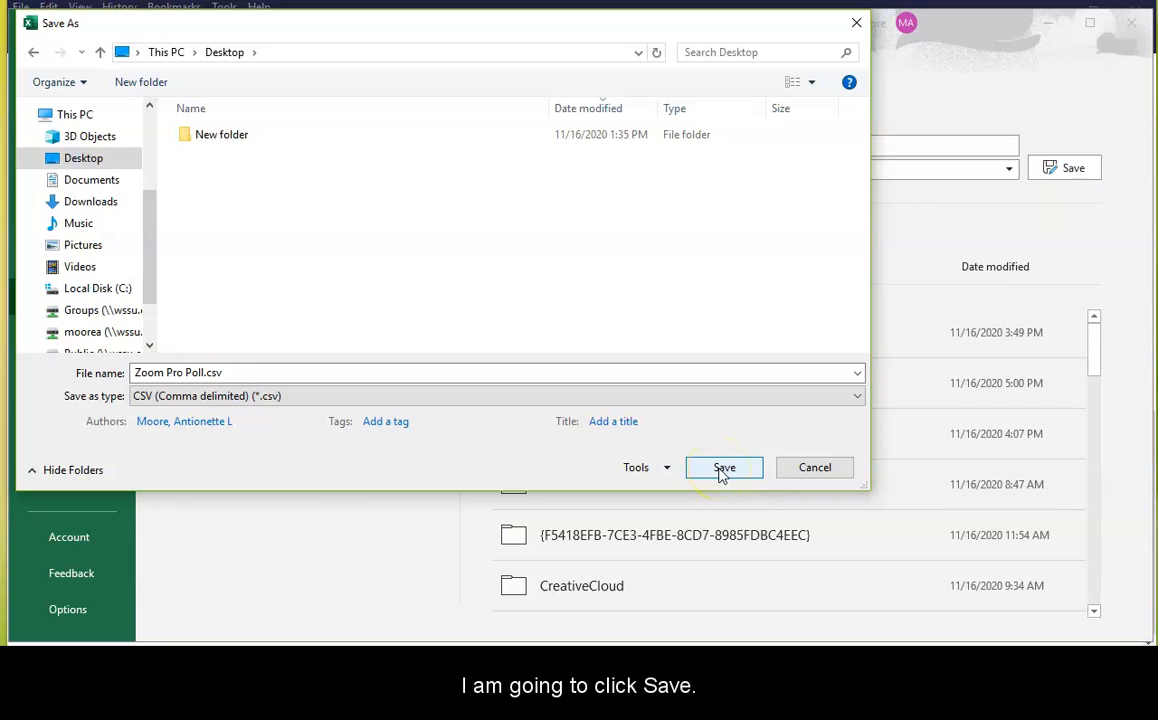
{"action": "left_click", "coordinate": [722, 468]}
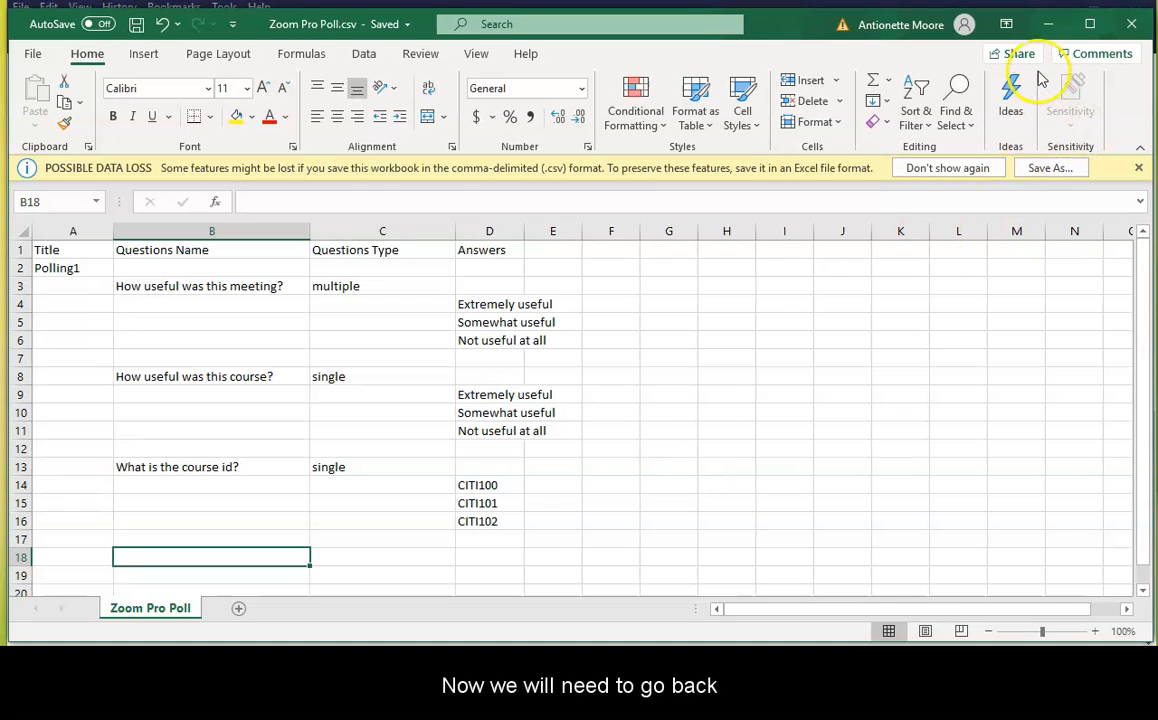
Switch to the Zoom meeting page in the browser and import Zoom Pro Poll.csv from the Desktop as its poll
{"action": "left_click", "coordinate": [1048, 25]}
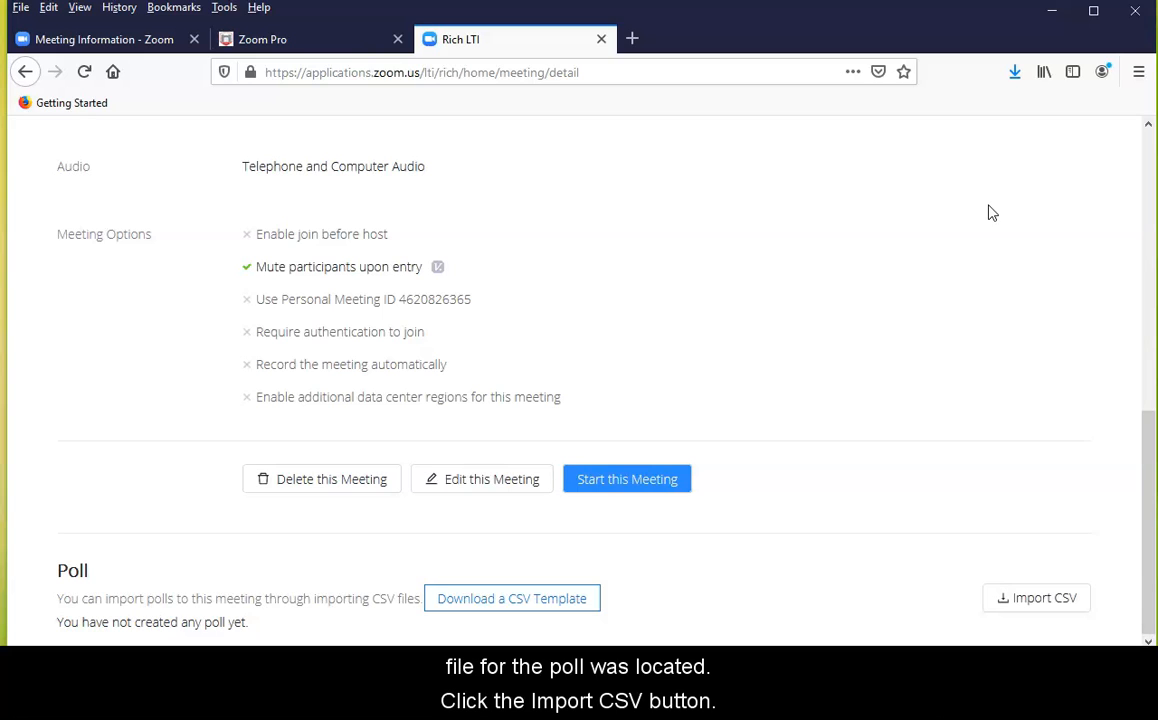
{"action": "left_click", "coordinate": [1052, 598]}
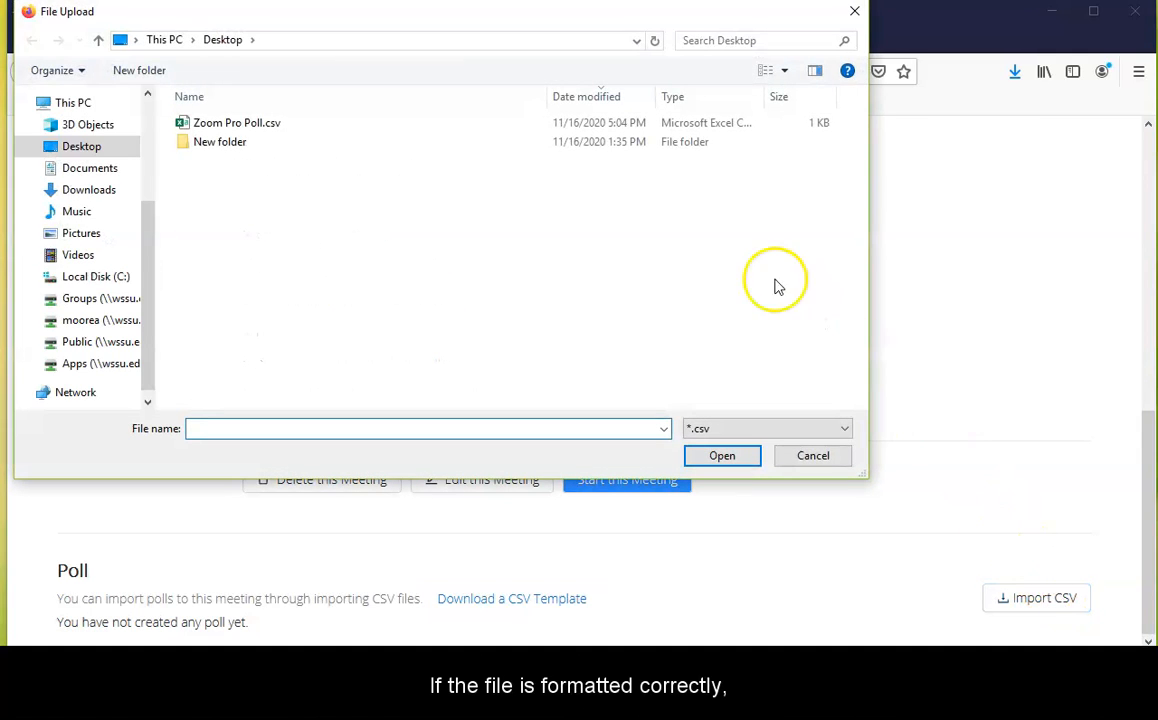
{"action": "left_click", "coordinate": [284, 126]}
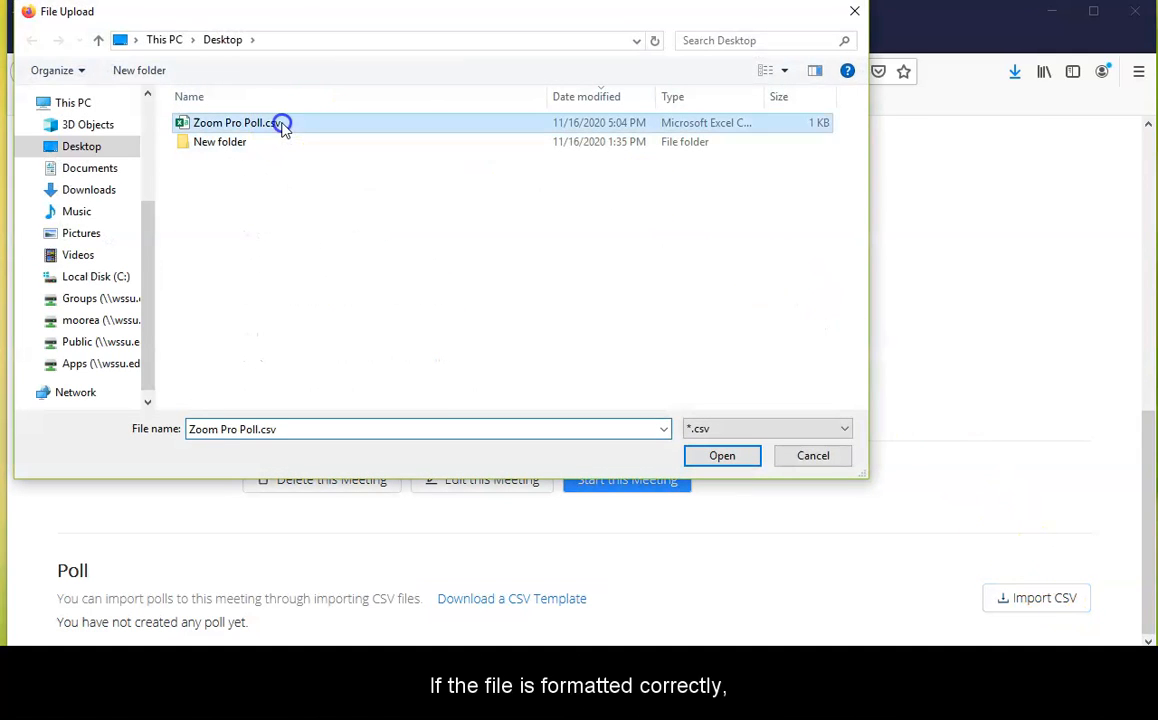
{"action": "left_click", "coordinate": [722, 456]}
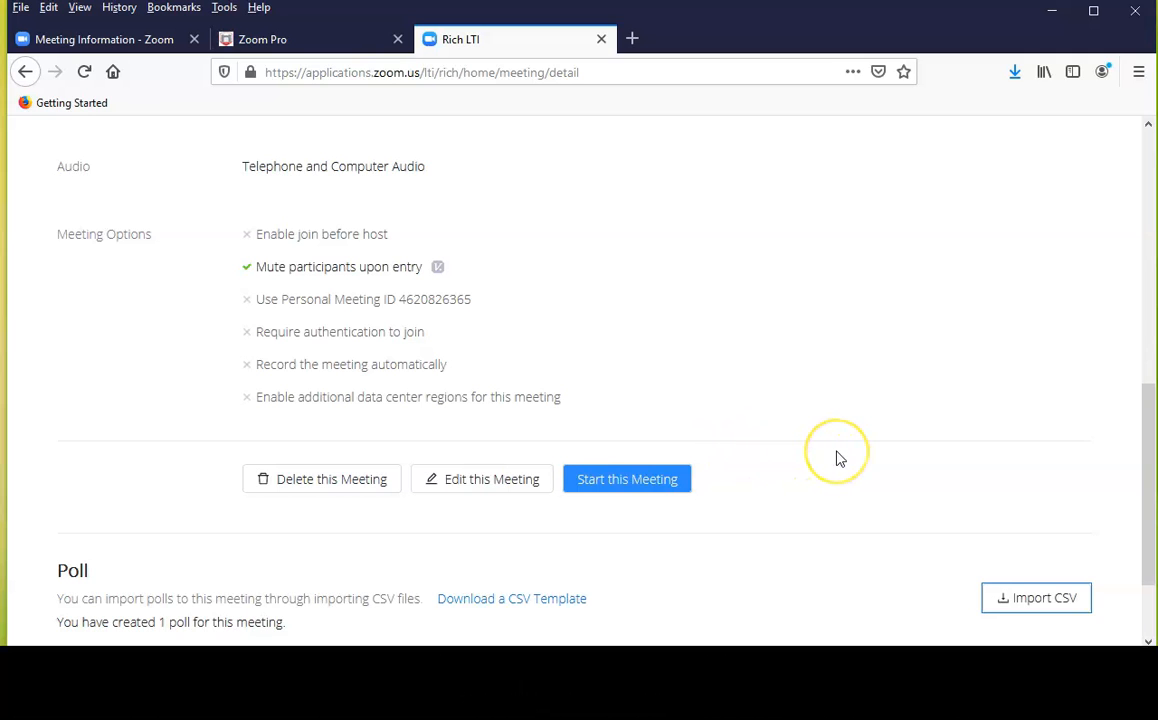
Expand the imported Polling1 poll and review its questions, question types and answers
{"action": "scroll", "coordinate": [838, 459], "scroll_direction": "down", "scroll_amount": 2}
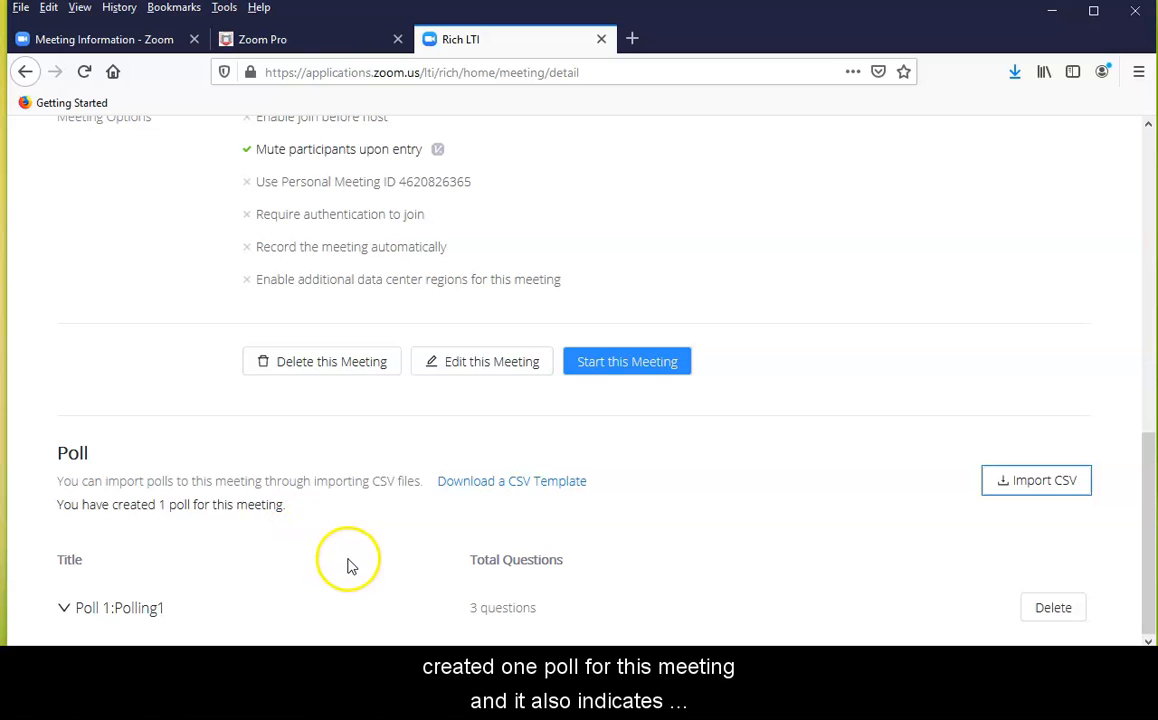
{"action": "left_click", "coordinate": [1148, 538]}
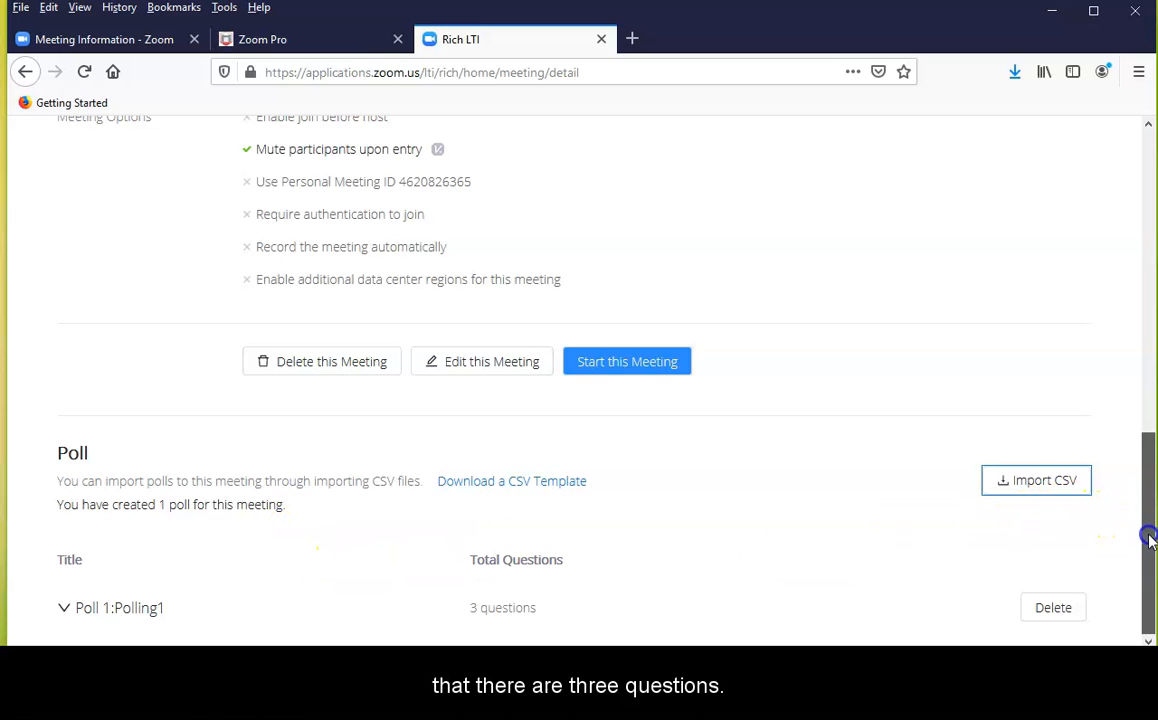
{"action": "left_click", "coordinate": [512, 620]}
{"action": "left_click_drag", "start_coordinate": [1146, 508], "coordinate": [1146, 612]}
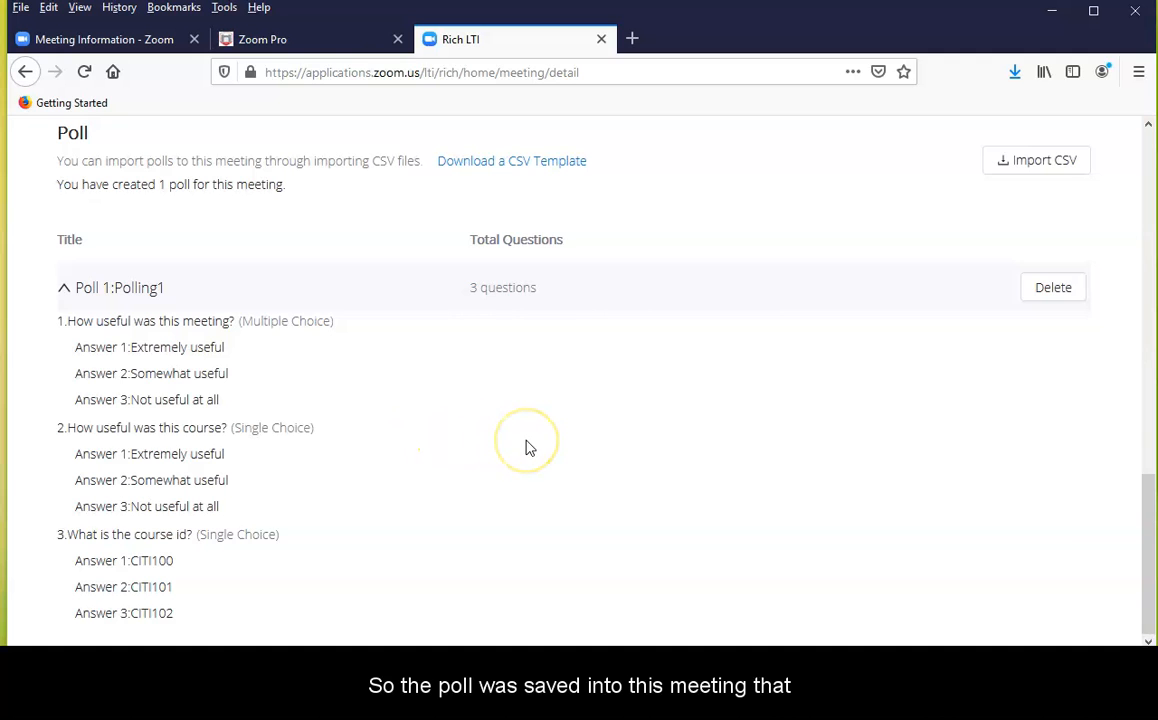
Start the "WSSU Test Course - Zoom" meeting from its details page
{"action": "scroll", "coordinate": [530, 448], "scroll_direction": "up", "scroll_amount": 15}
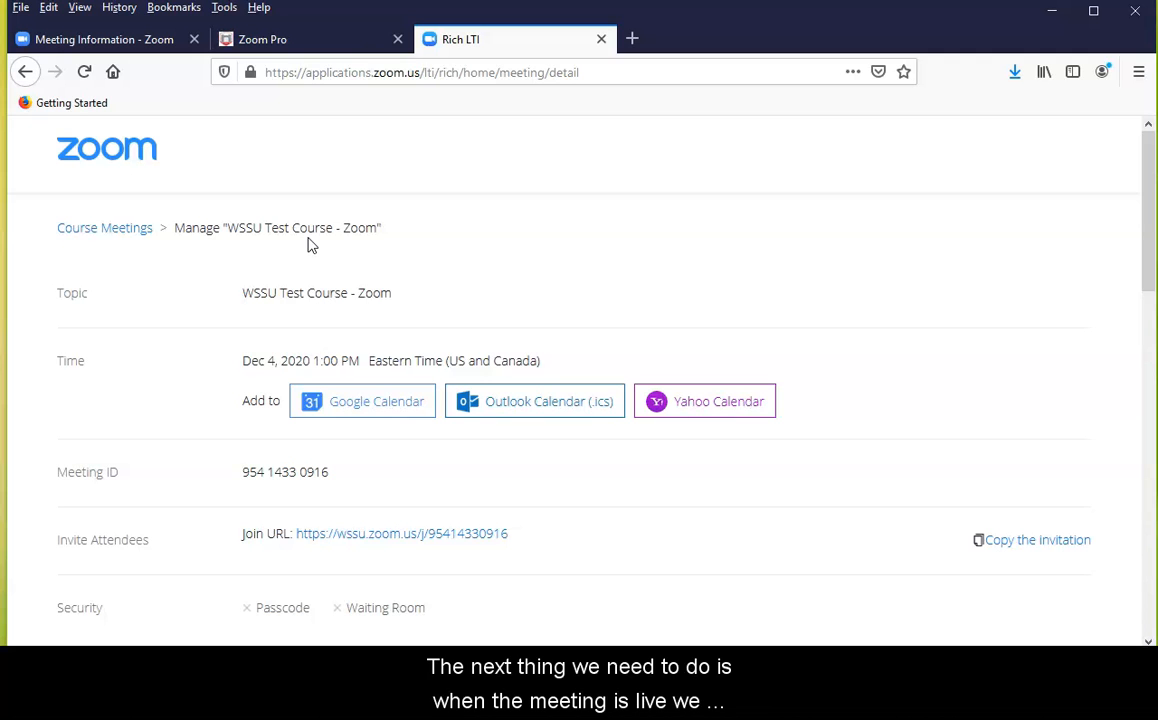
{"action": "scroll", "coordinate": [426, 266], "scroll_direction": "down", "scroll_amount": 7}
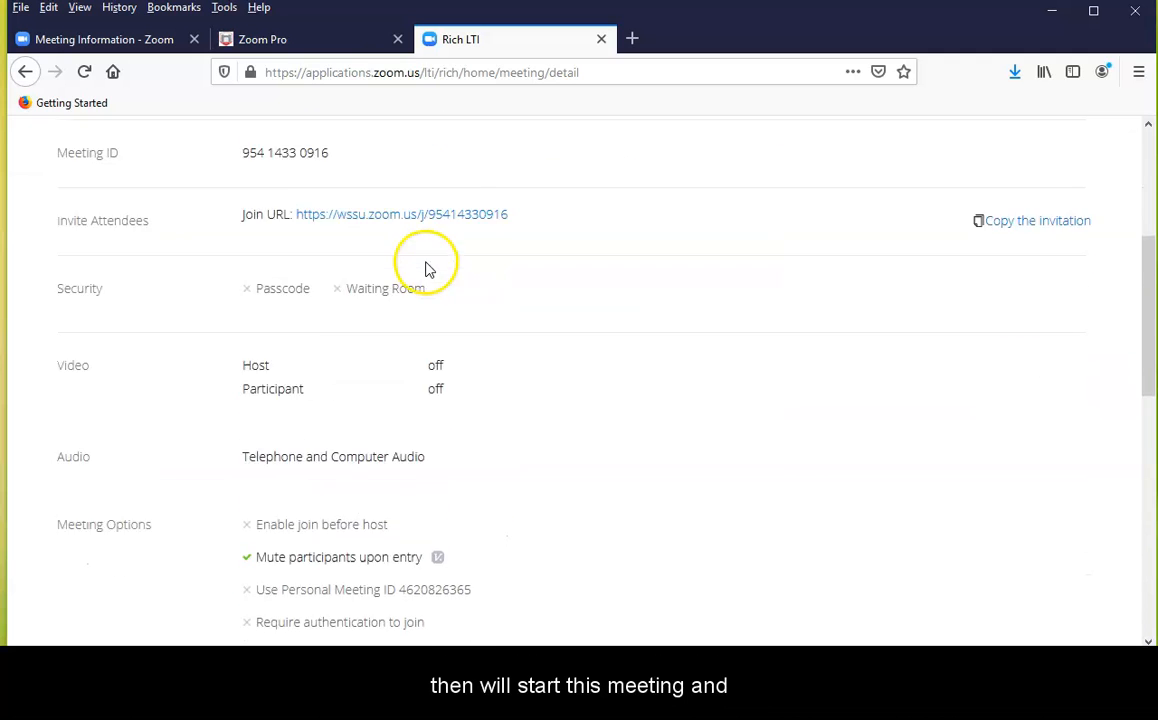
{"action": "left_click", "coordinate": [636, 360]}
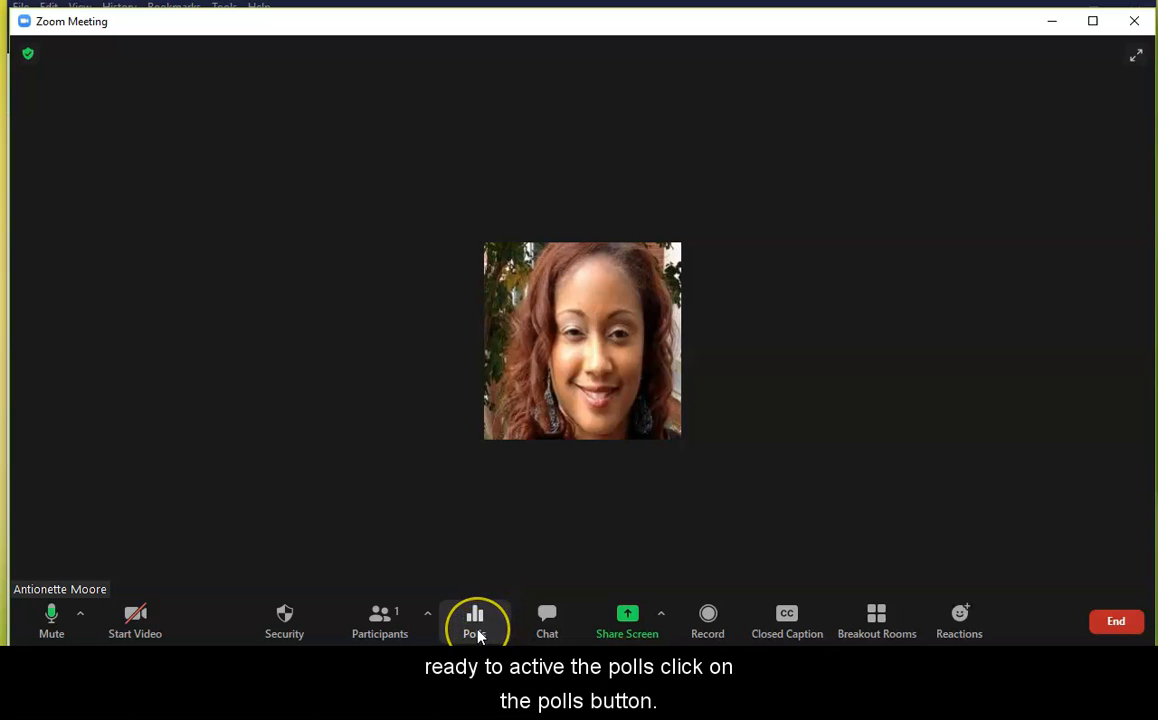
Bring up the polls in the live meeting, check the Polling1 questions and launch the poll
{"action": "left_click", "coordinate": [476, 630]}
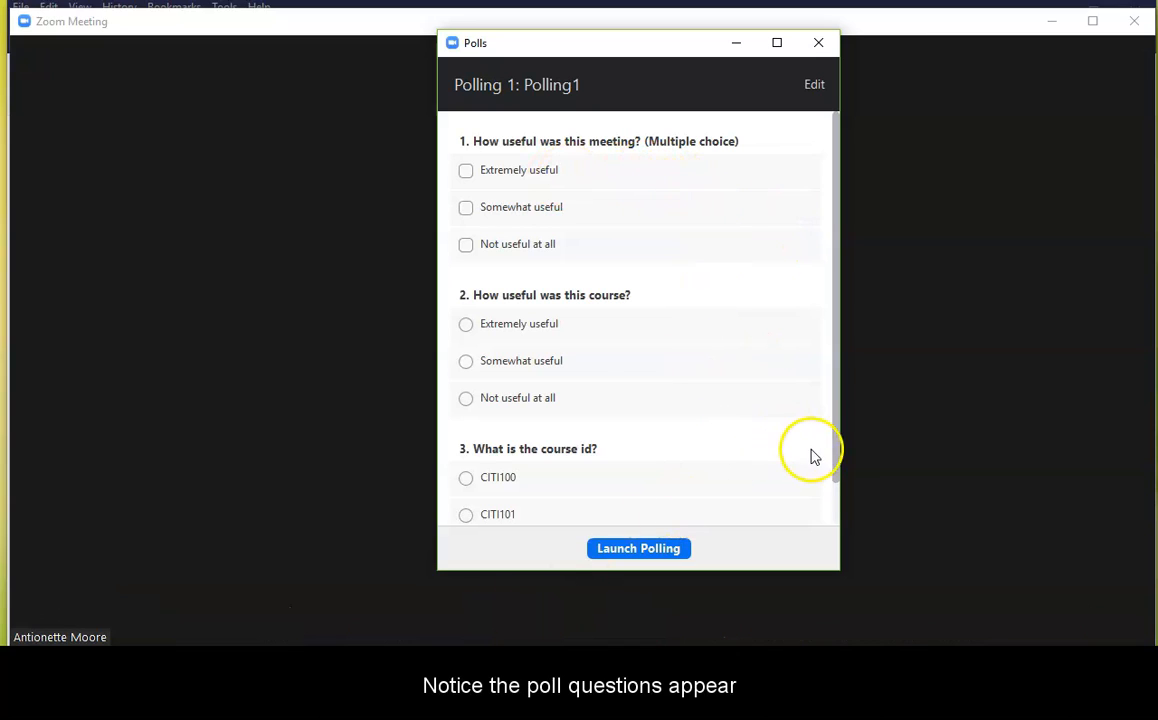
{"action": "left_click_drag", "start_coordinate": [837, 470], "coordinate": [830, 520]}
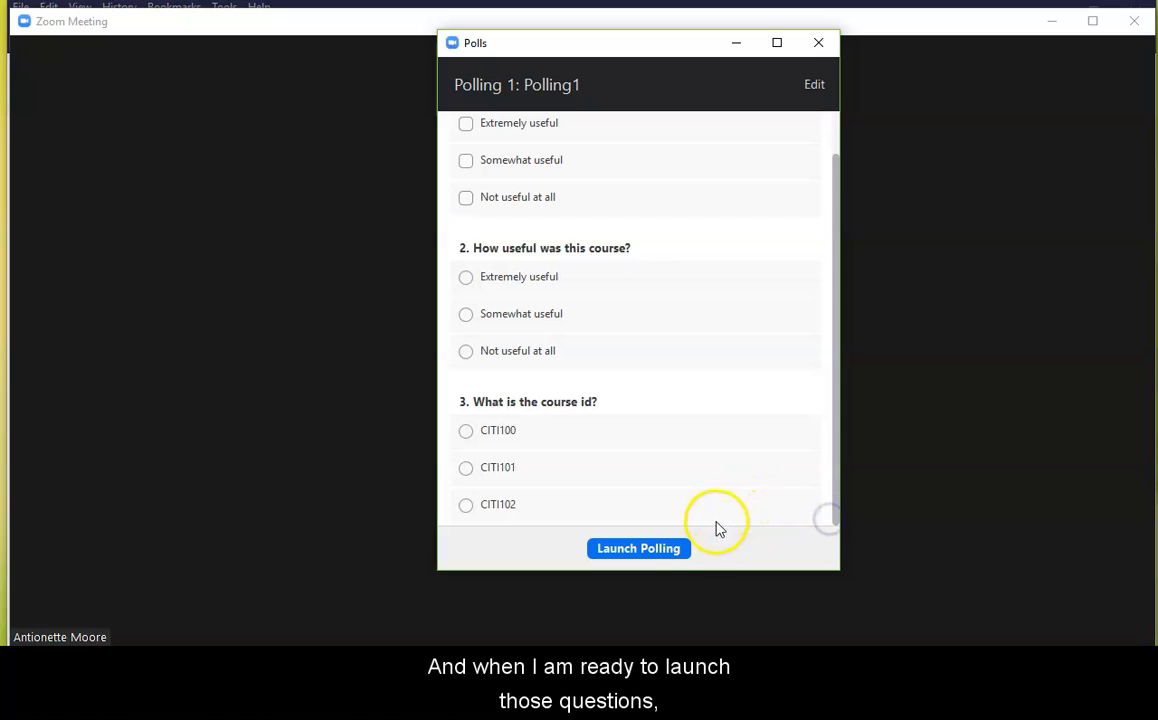
{"action": "left_click", "coordinate": [668, 556]}
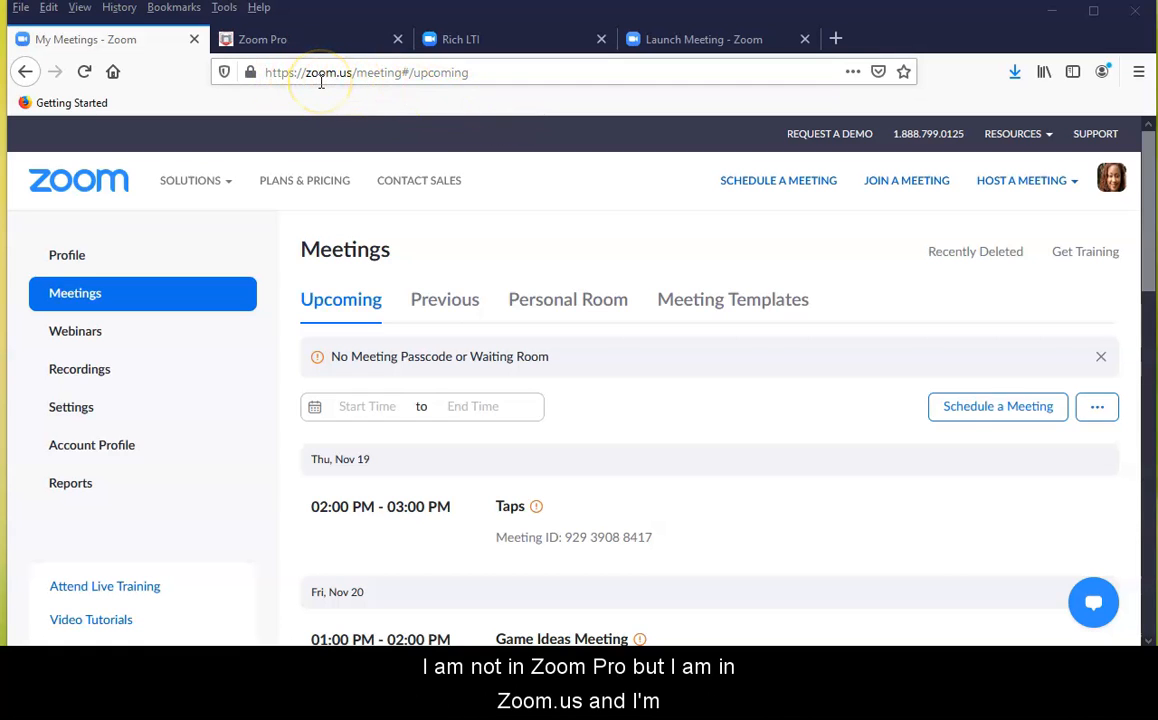
Open the details of the "WSSU Test Course - Zoom" meeting from the upcoming meetings on zoom.us
{"action": "scroll", "coordinate": [663, 467], "scroll_direction": "down", "scroll_amount": 3}
{"action": "scroll", "coordinate": [663, 467], "scroll_direction": "down", "scroll_amount": 2}
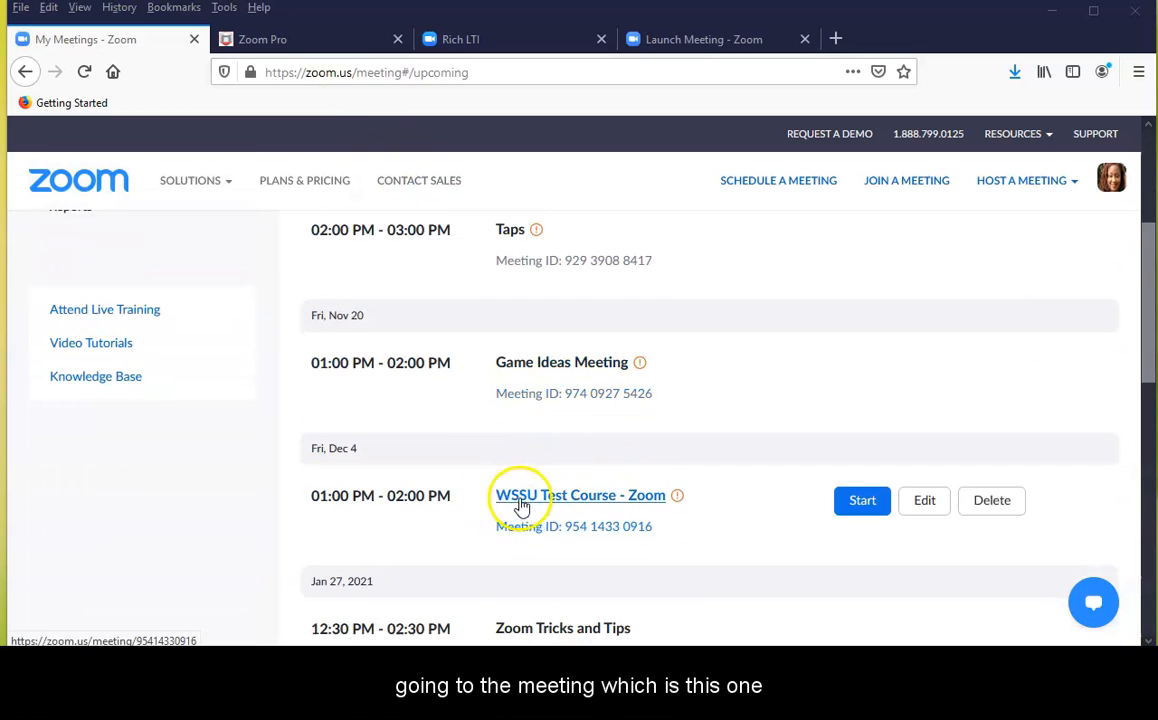
{"action": "left_click", "coordinate": [545, 498]}
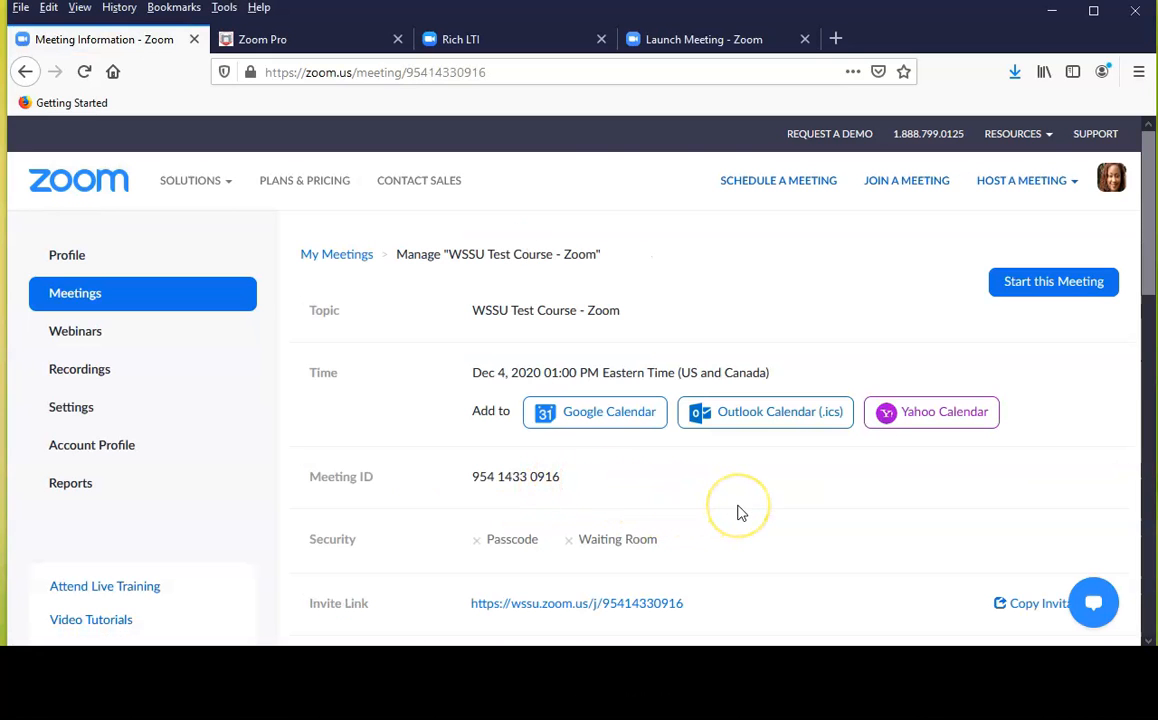
Edit the meeting's Polling1 poll and add a fourth, single-choice question "What day is your exam"
{"action": "scroll", "coordinate": [741, 513], "scroll_direction": "down", "scroll_amount": 3}
{"action": "scroll", "coordinate": [741, 513], "scroll_direction": "down", "scroll_amount": 7}
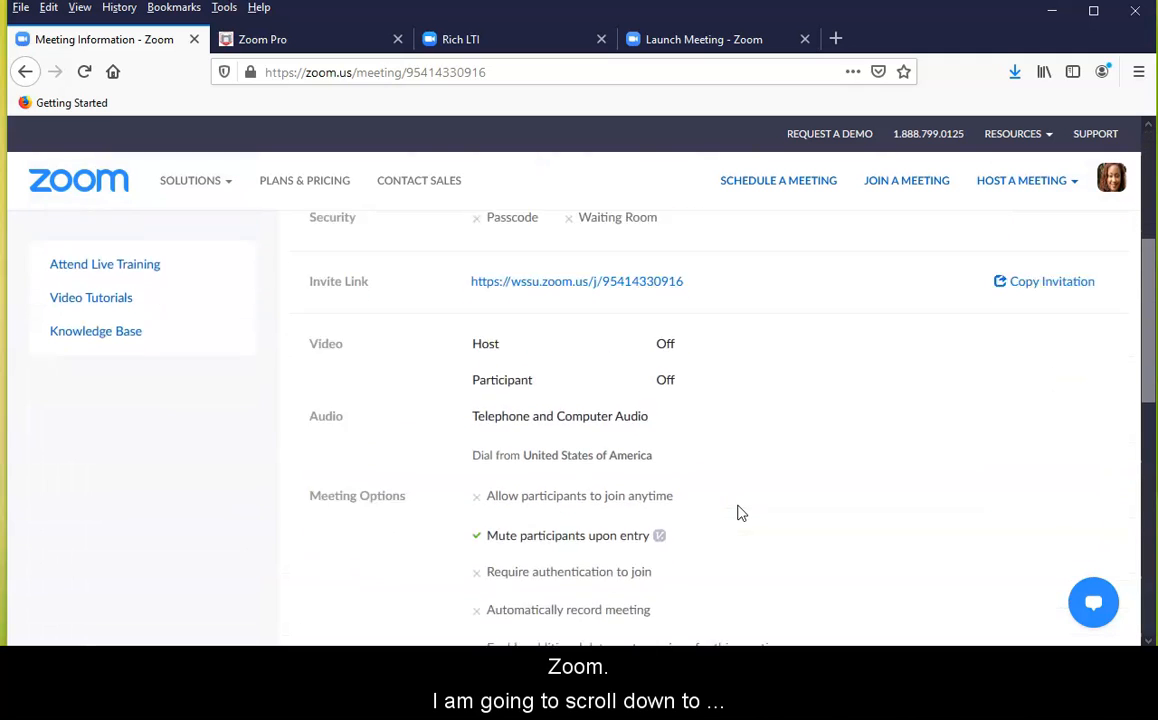
{"action": "scroll", "coordinate": [737, 511], "scroll_direction": "up", "scroll_amount": 1}
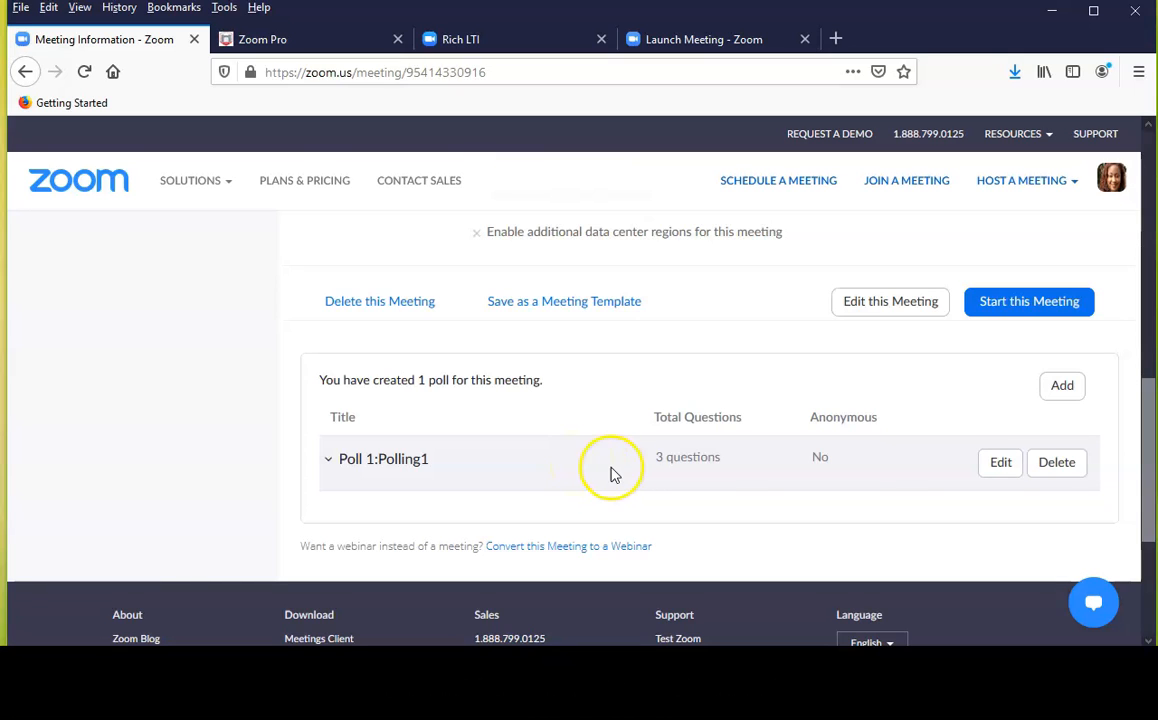
{"action": "left_click", "coordinate": [998, 470]}
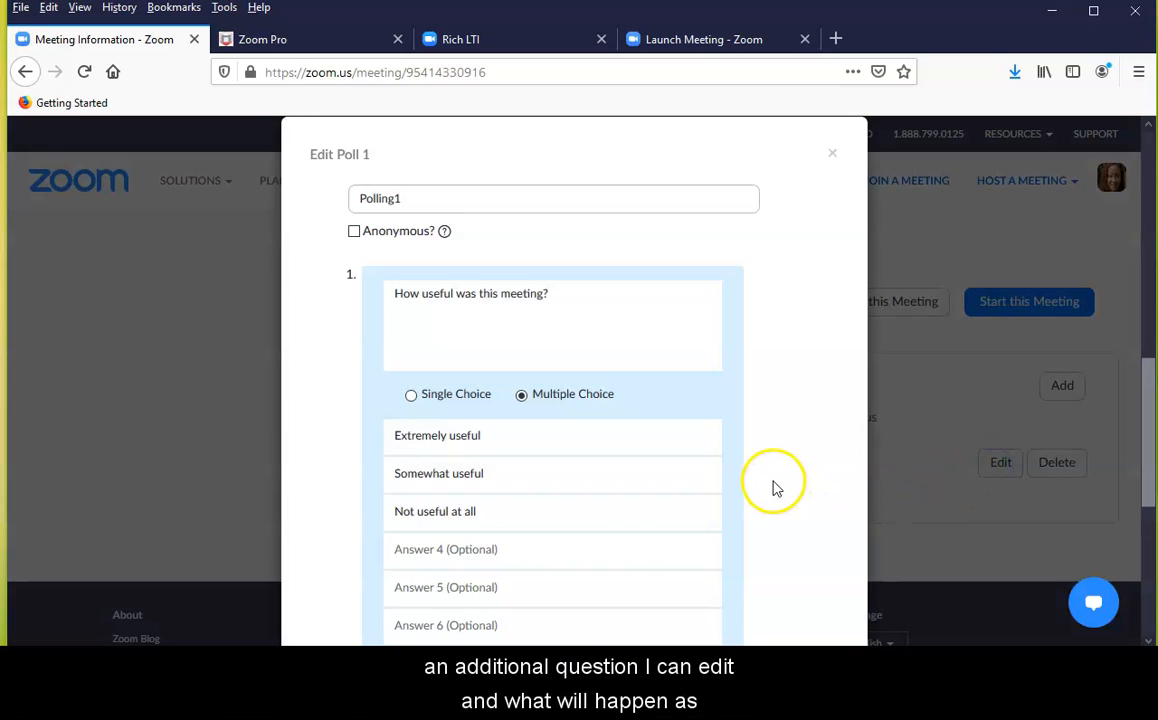
{"action": "scroll", "coordinate": [773, 486], "scroll_direction": "down", "scroll_amount": 1}
{"action": "scroll", "coordinate": [773, 486], "scroll_direction": "down", "scroll_amount": 4}
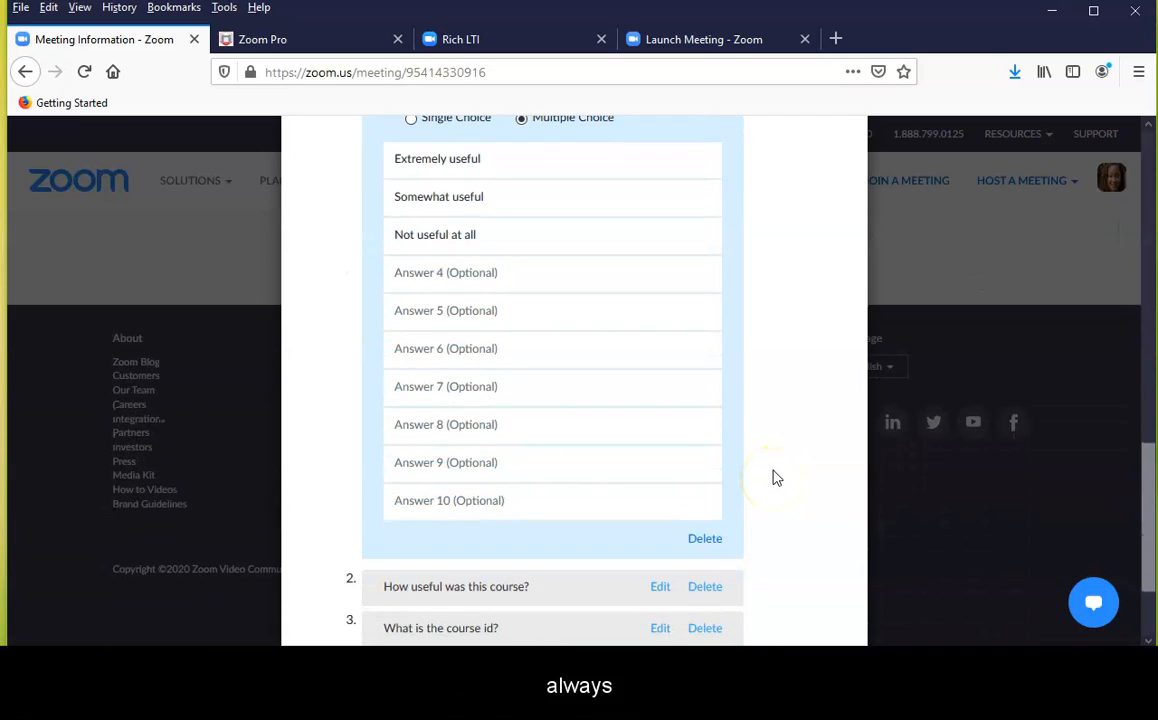
{"action": "scroll", "coordinate": [773, 478], "scroll_direction": "down", "scroll_amount": 3}
{"action": "left_click", "coordinate": [558, 540]}
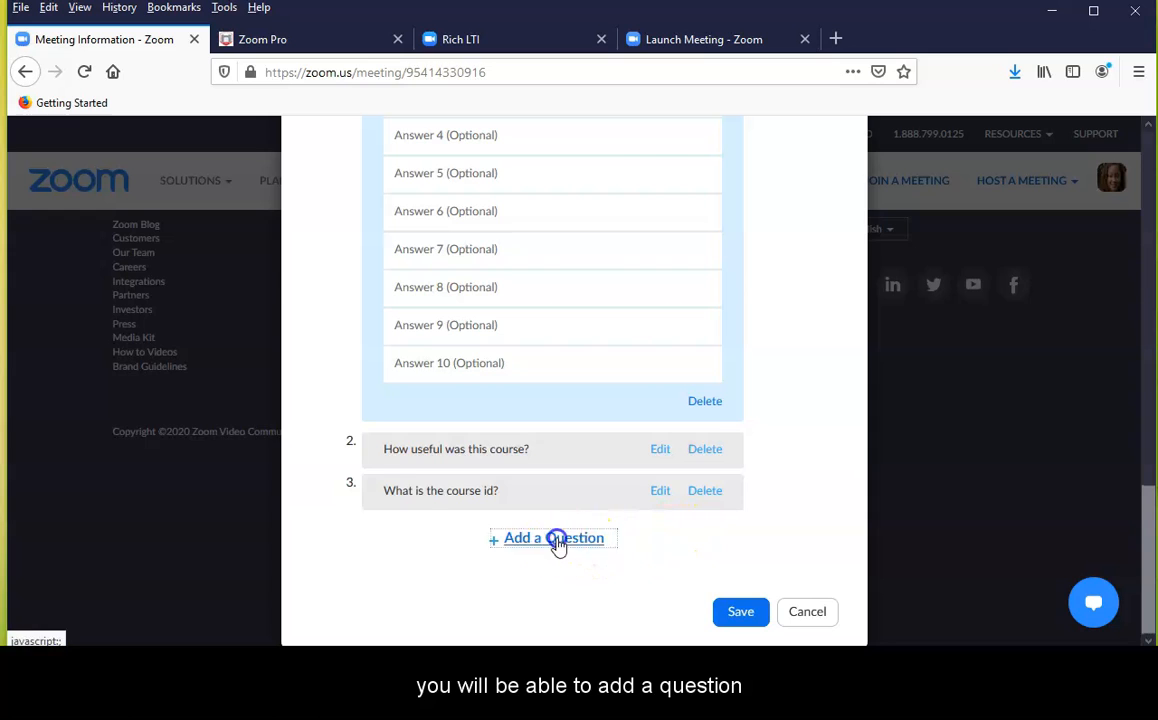
{"action": "scroll", "coordinate": [700, 490], "scroll_direction": "down", "scroll_amount": 2}
{"action": "scroll", "coordinate": [700, 490], "scroll_direction": "up", "scroll_amount": 2}
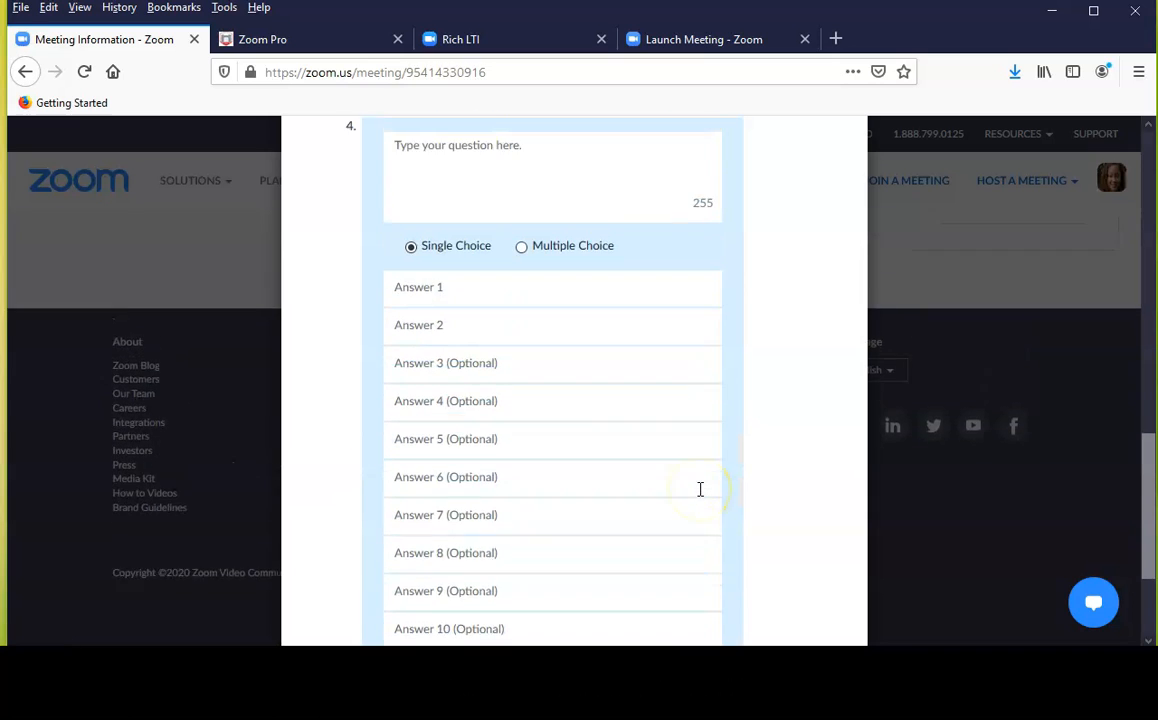
{"action": "scroll", "coordinate": [700, 489], "scroll_direction": "up", "scroll_amount": 1}
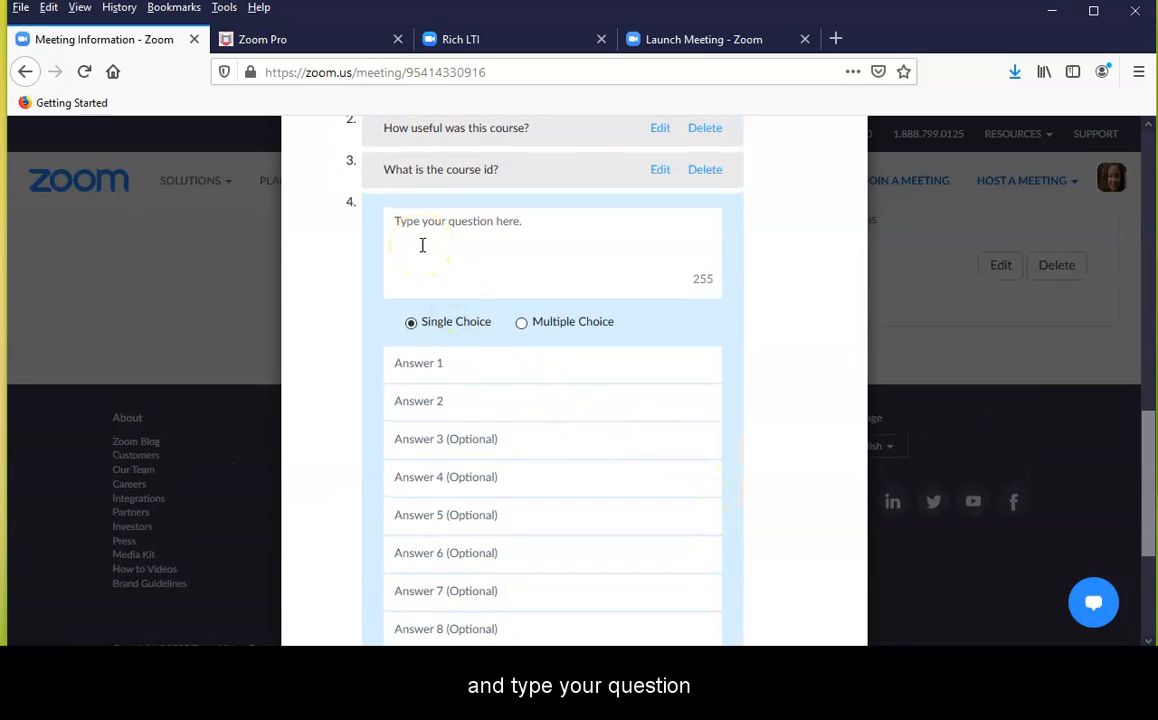
{"action": "type", "text": "What day is your exam"}
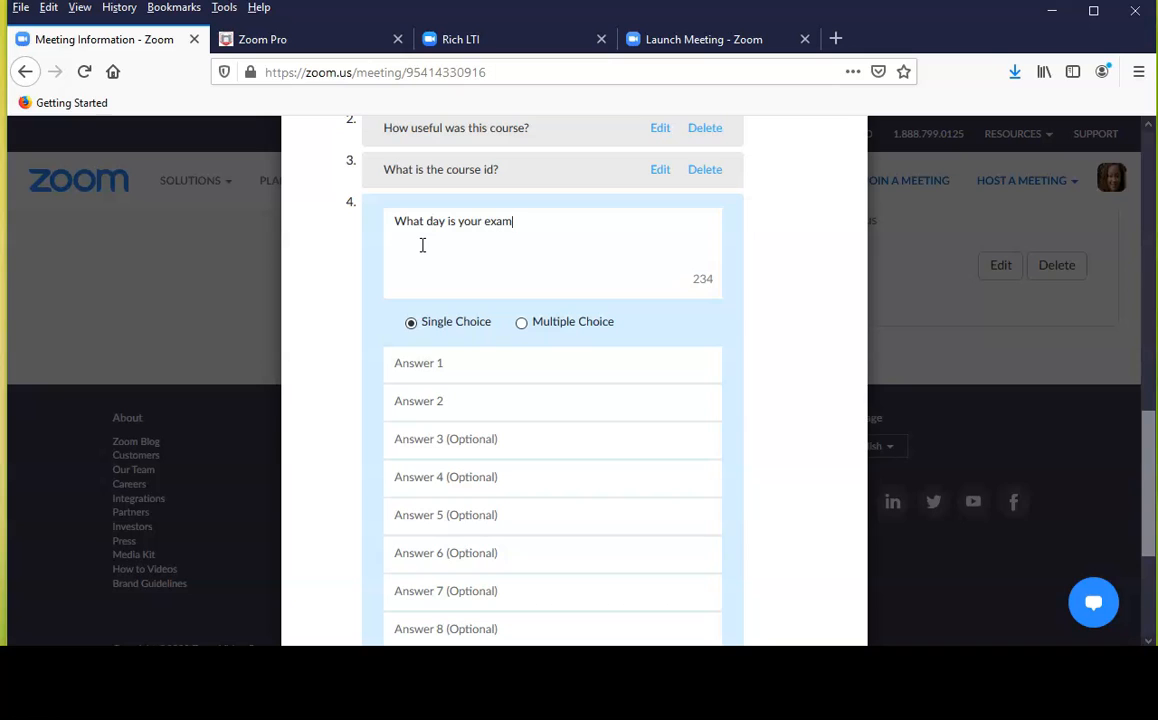
Enter Monday, Tuesday and Thursday as the exam question's three answers and save the poll
{"action": "left_click", "coordinate": [418, 365]}
{"action": "left_click", "coordinate": [402, 401]}
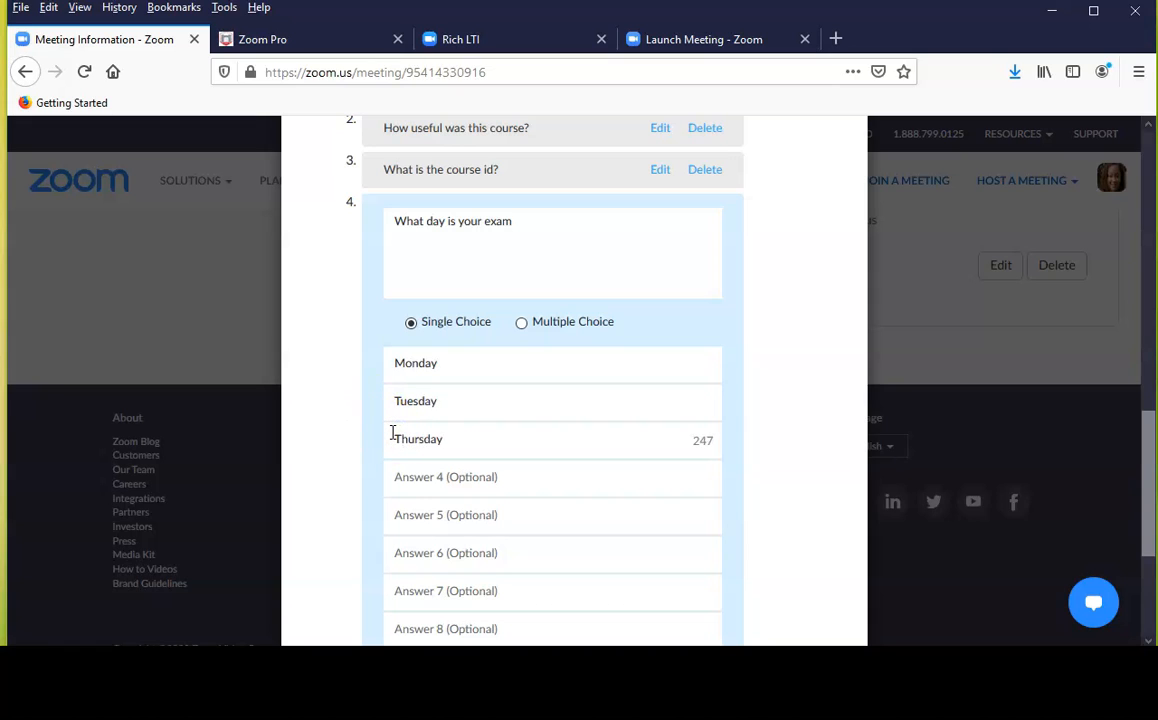
{"action": "scroll", "coordinate": [739, 499], "scroll_direction": "down", "scroll_amount": 5}
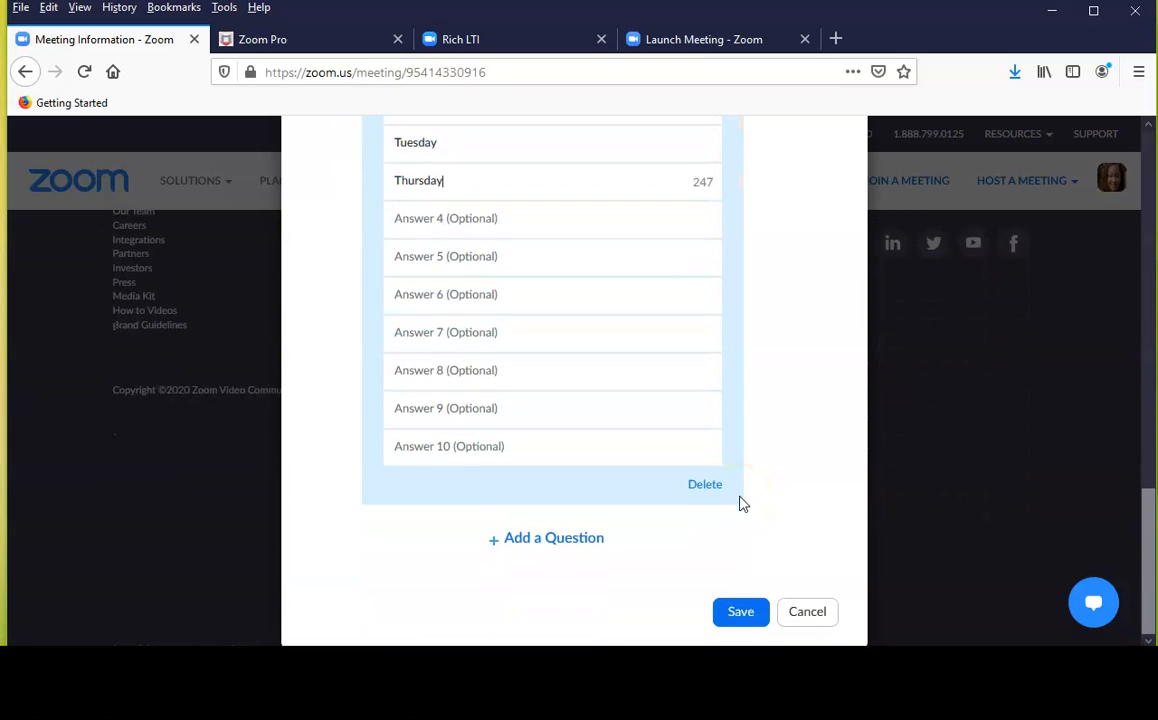
{"action": "left_click", "coordinate": [740, 612]}
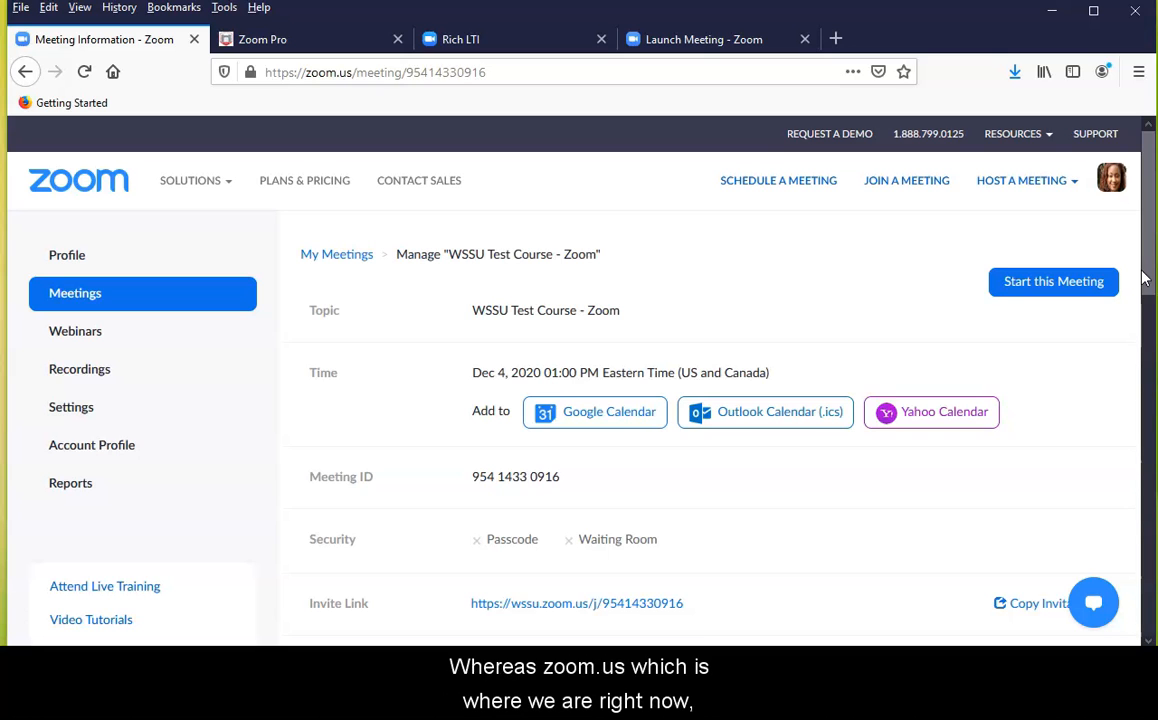
Open a new blank poll form for this meeting, examine its question and answer fields, and close it without saving
{"action": "left_click_drag", "start_coordinate": [1146, 280], "coordinate": [1146, 491]}
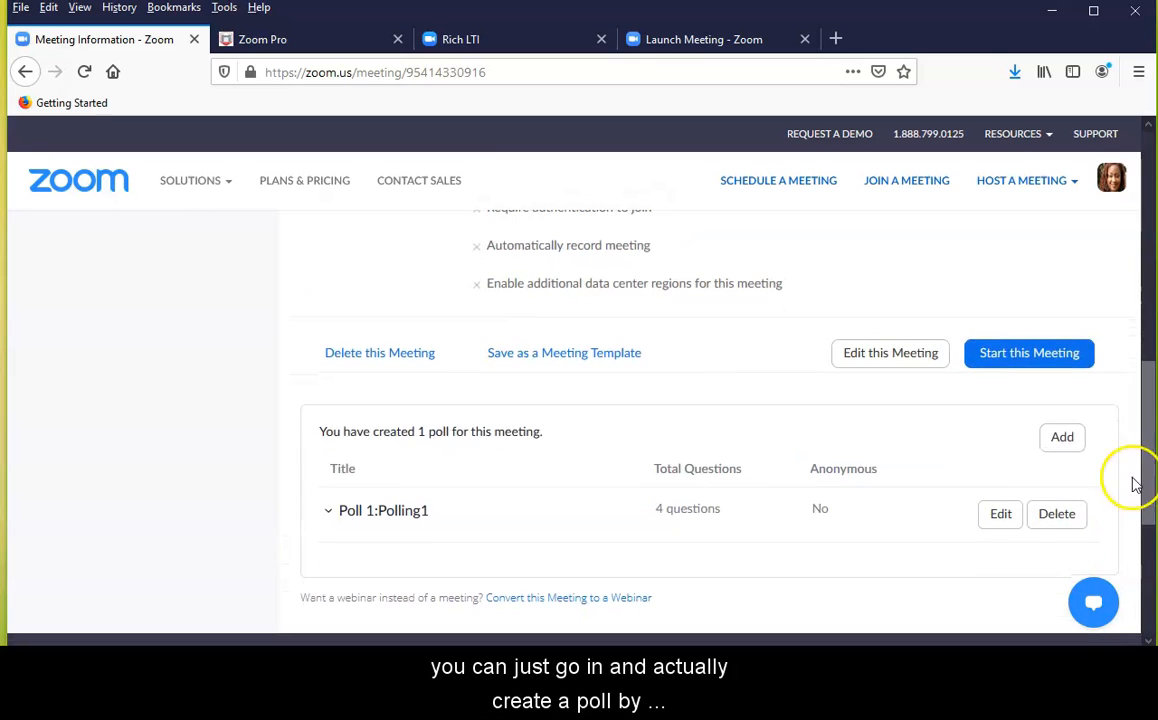
{"action": "left_click", "coordinate": [1057, 438]}
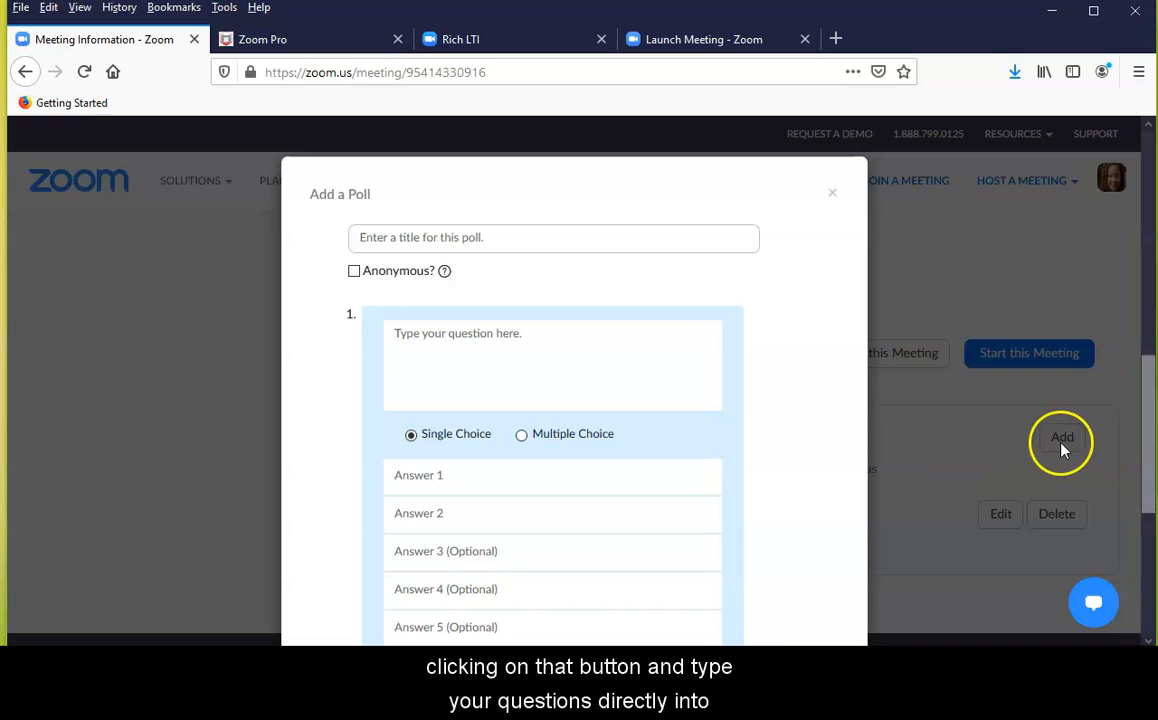
{"action": "left_click", "coordinate": [482, 362]}
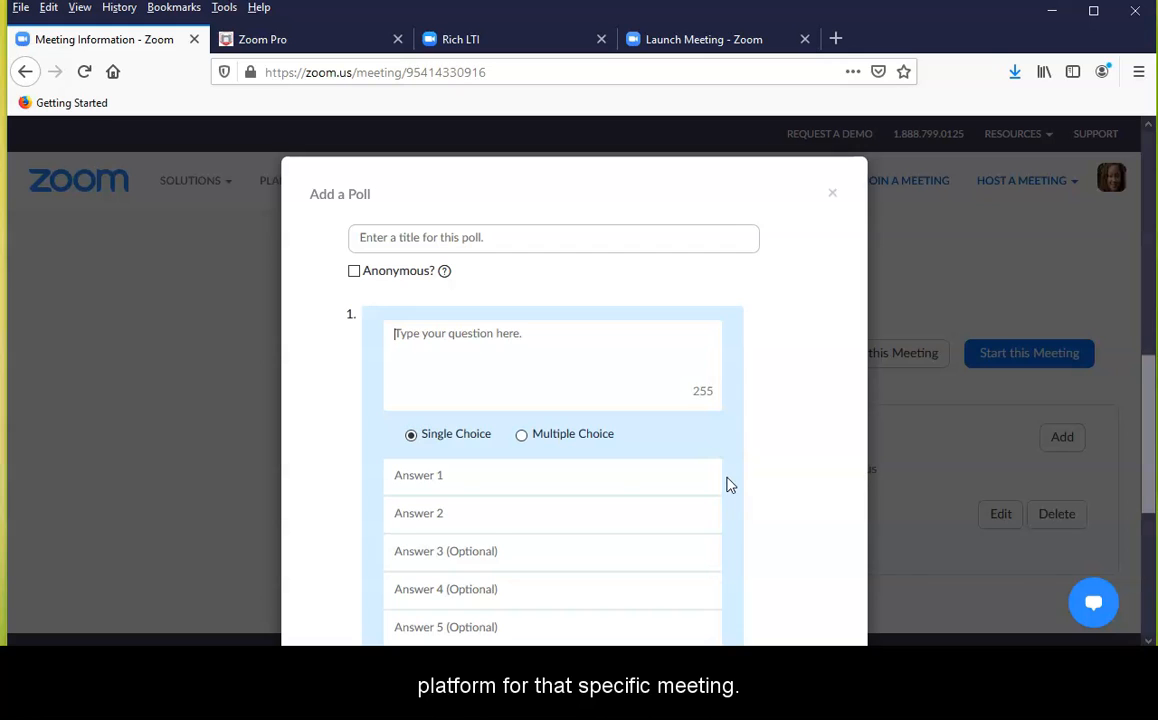
{"action": "scroll", "coordinate": [729, 484], "scroll_direction": "up", "scroll_amount": 1}
{"action": "scroll", "coordinate": [729, 484], "scroll_direction": "down", "scroll_amount": 3}
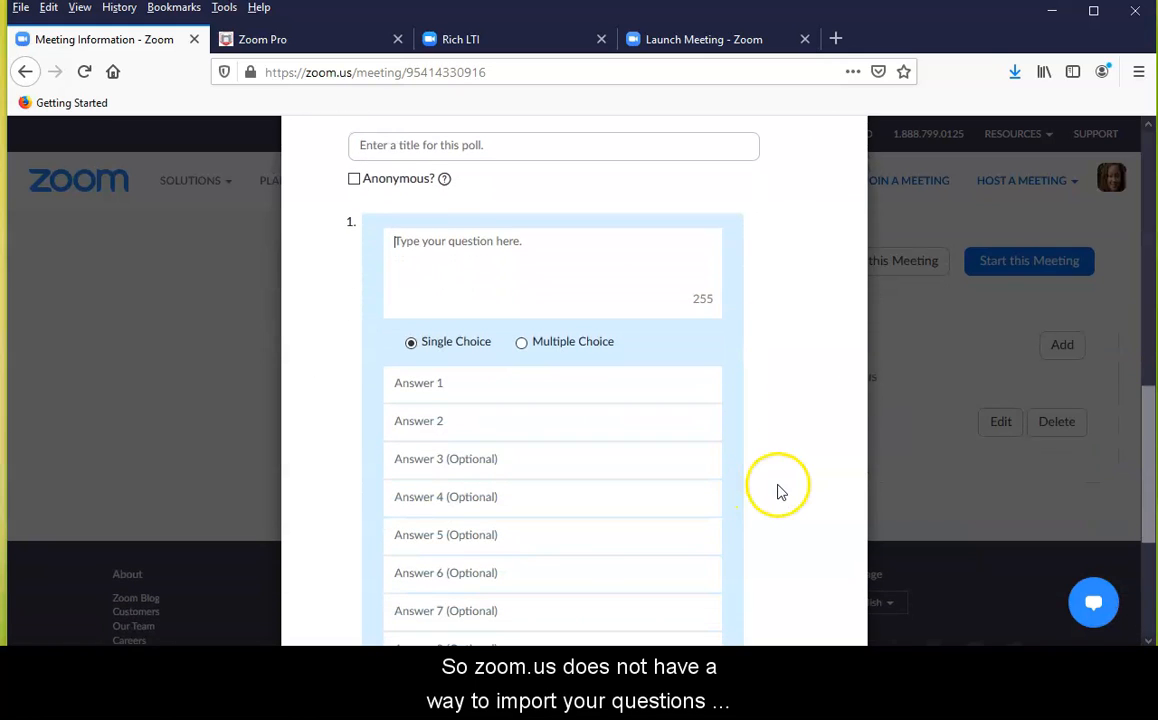
{"action": "scroll", "coordinate": [781, 484], "scroll_direction": "up", "scroll_amount": 3}
{"action": "left_click", "coordinate": [832, 287]}
{"action": "scroll", "coordinate": [840, 470], "scroll_direction": "down", "scroll_amount": 1}
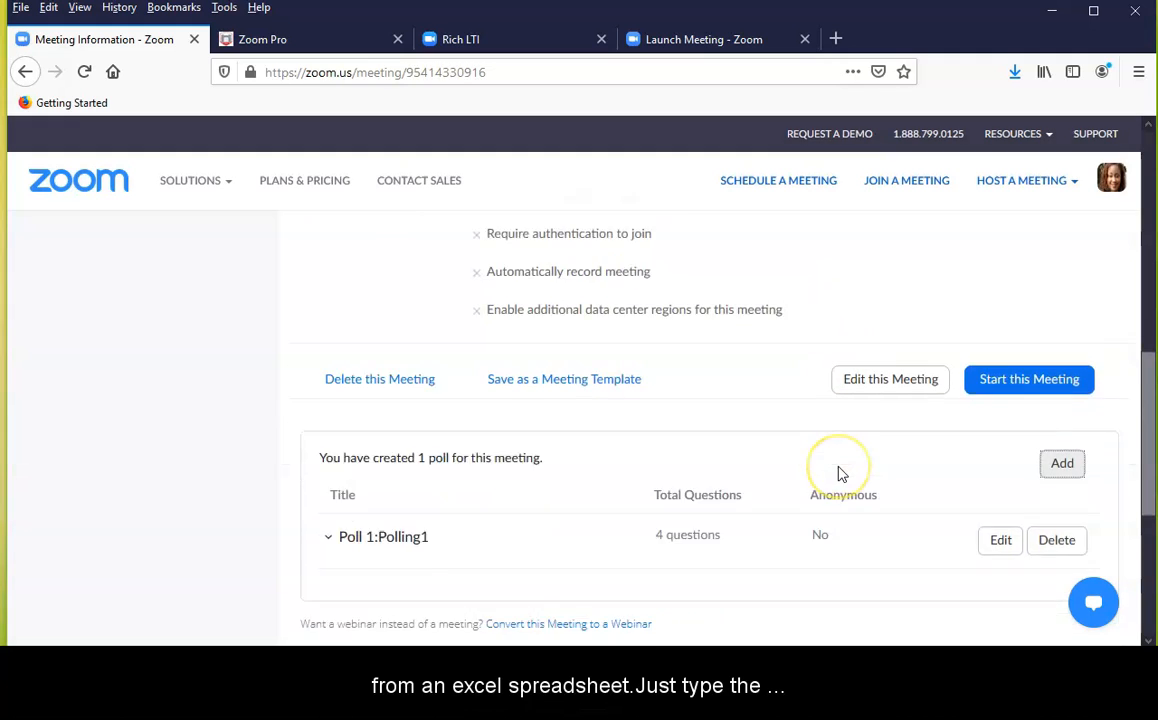
{"action": "scroll", "coordinate": [840, 474], "scroll_direction": "down", "scroll_amount": 2}
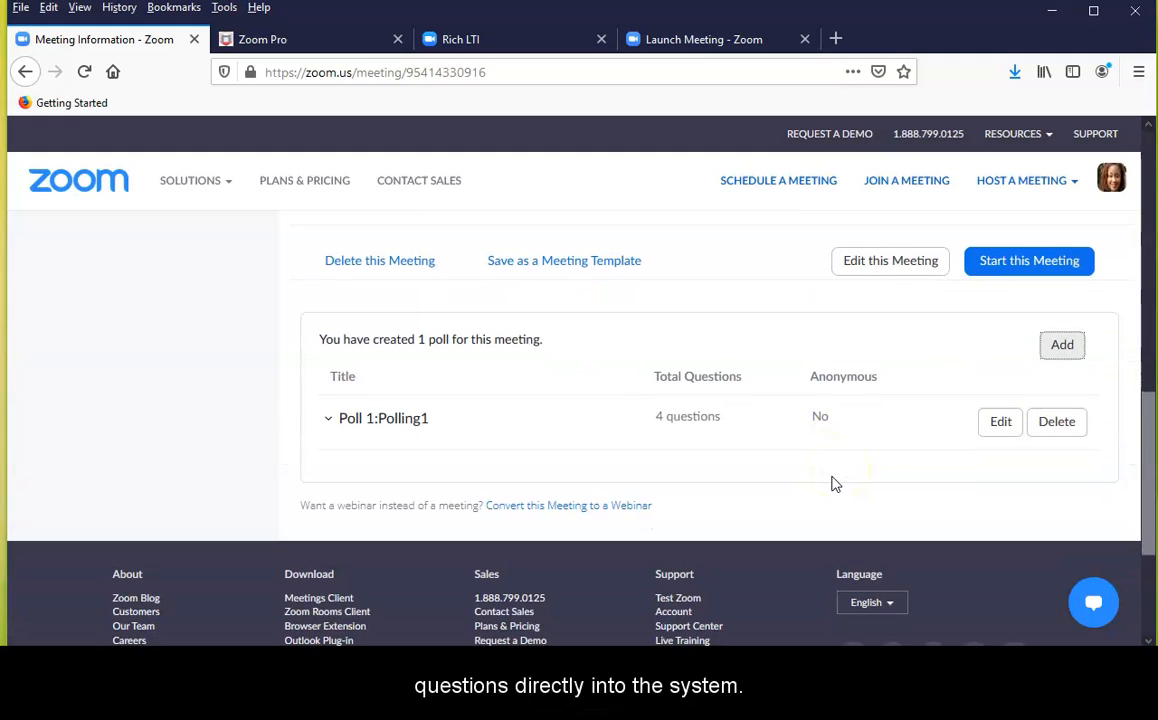